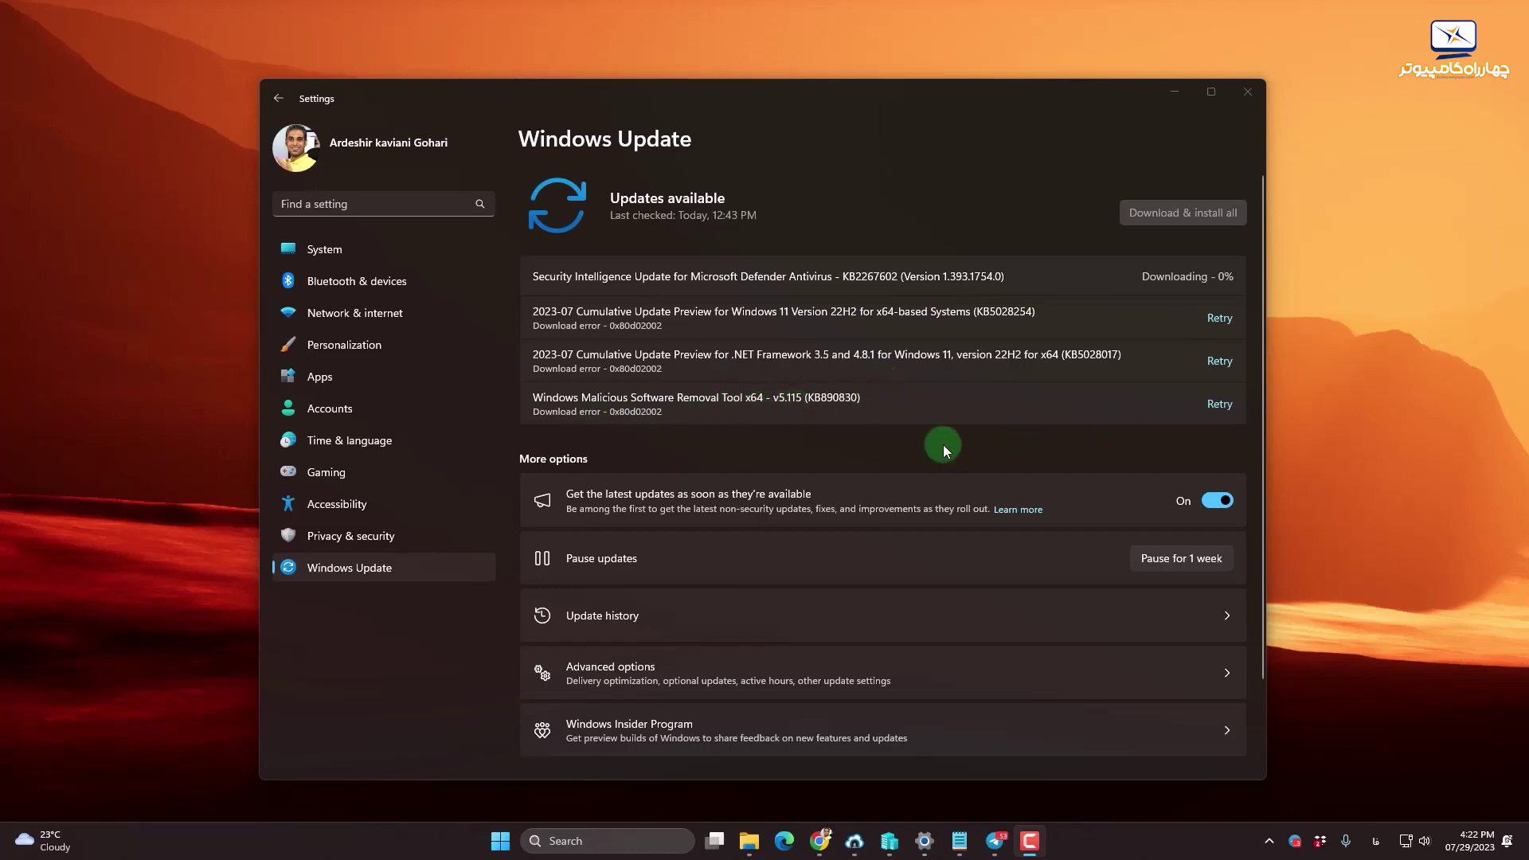
Step: Review the Malicious Software Removal Tool entry in Windows Update, and examine the Google results for wushowhide.diagcab microsoft in Chrome
left_click_drag(887, 399, 544, 404)
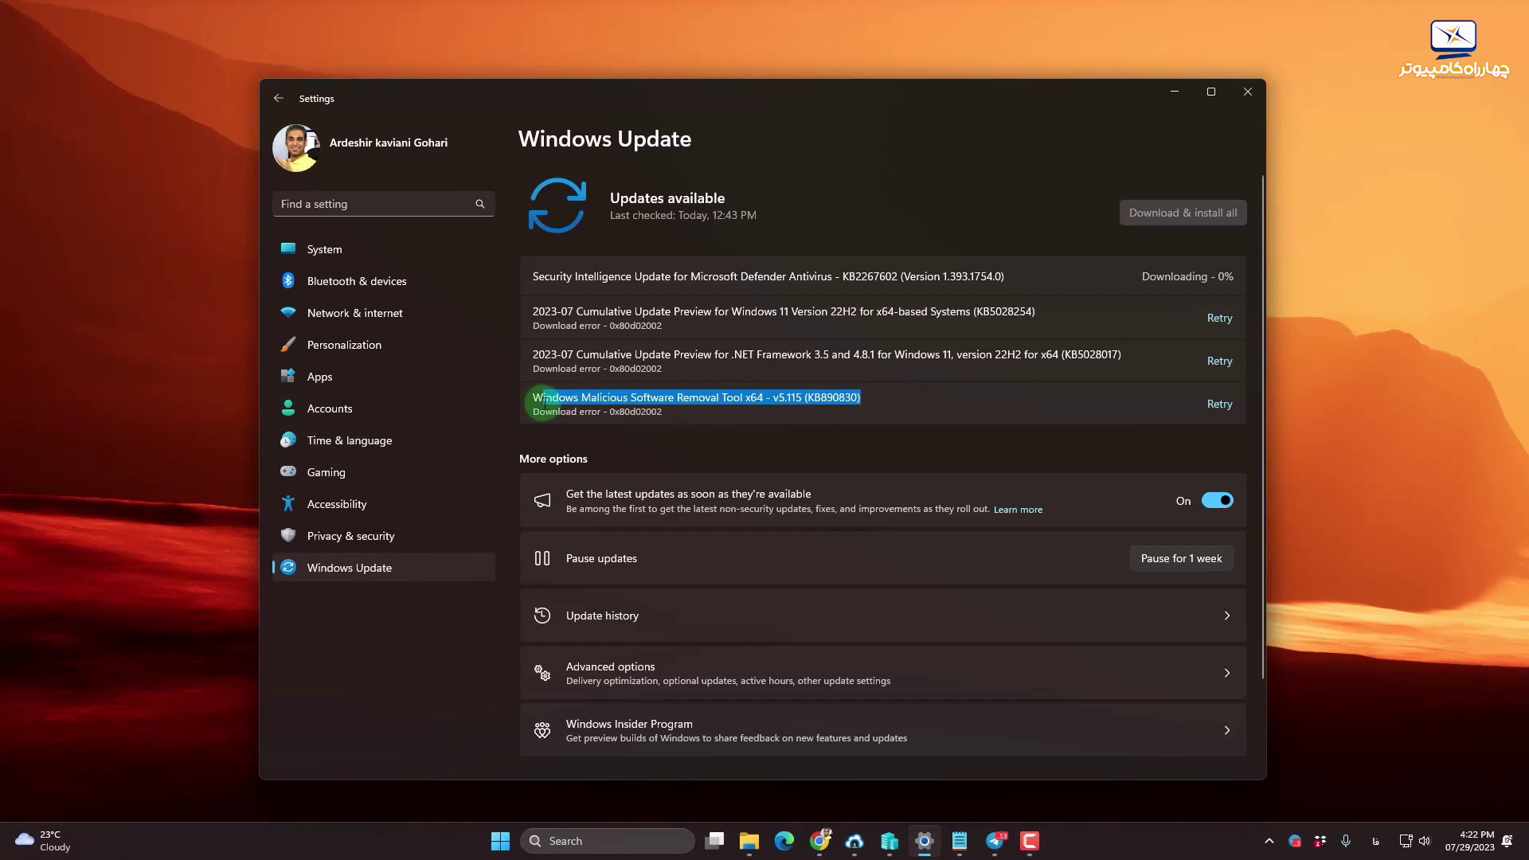
left_click(879, 397)
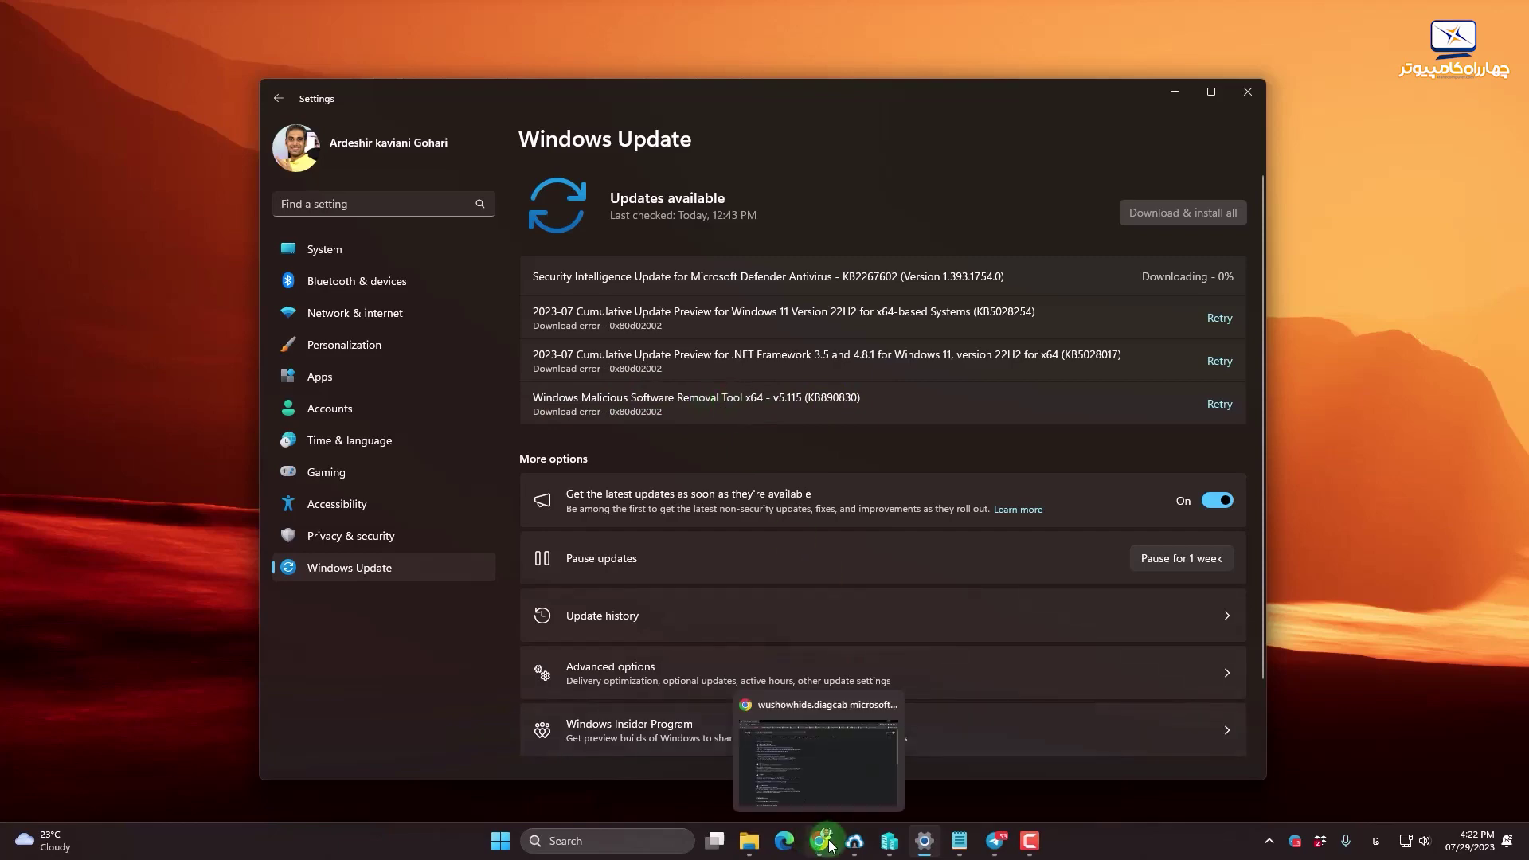
left_click(796, 740)
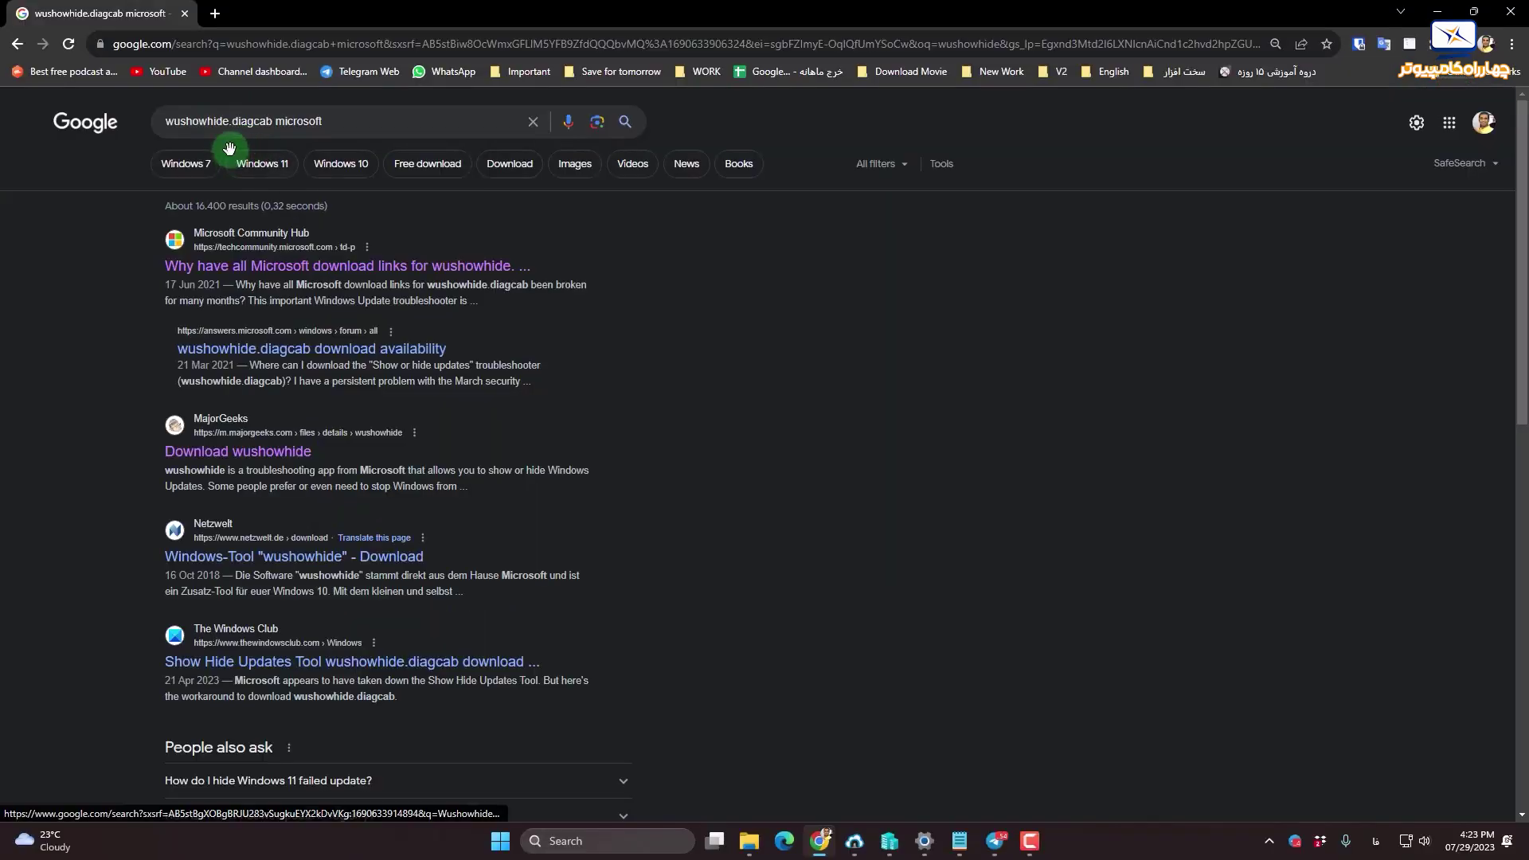
left_click_drag(267, 121, 164, 121)
left_click(58, 536)
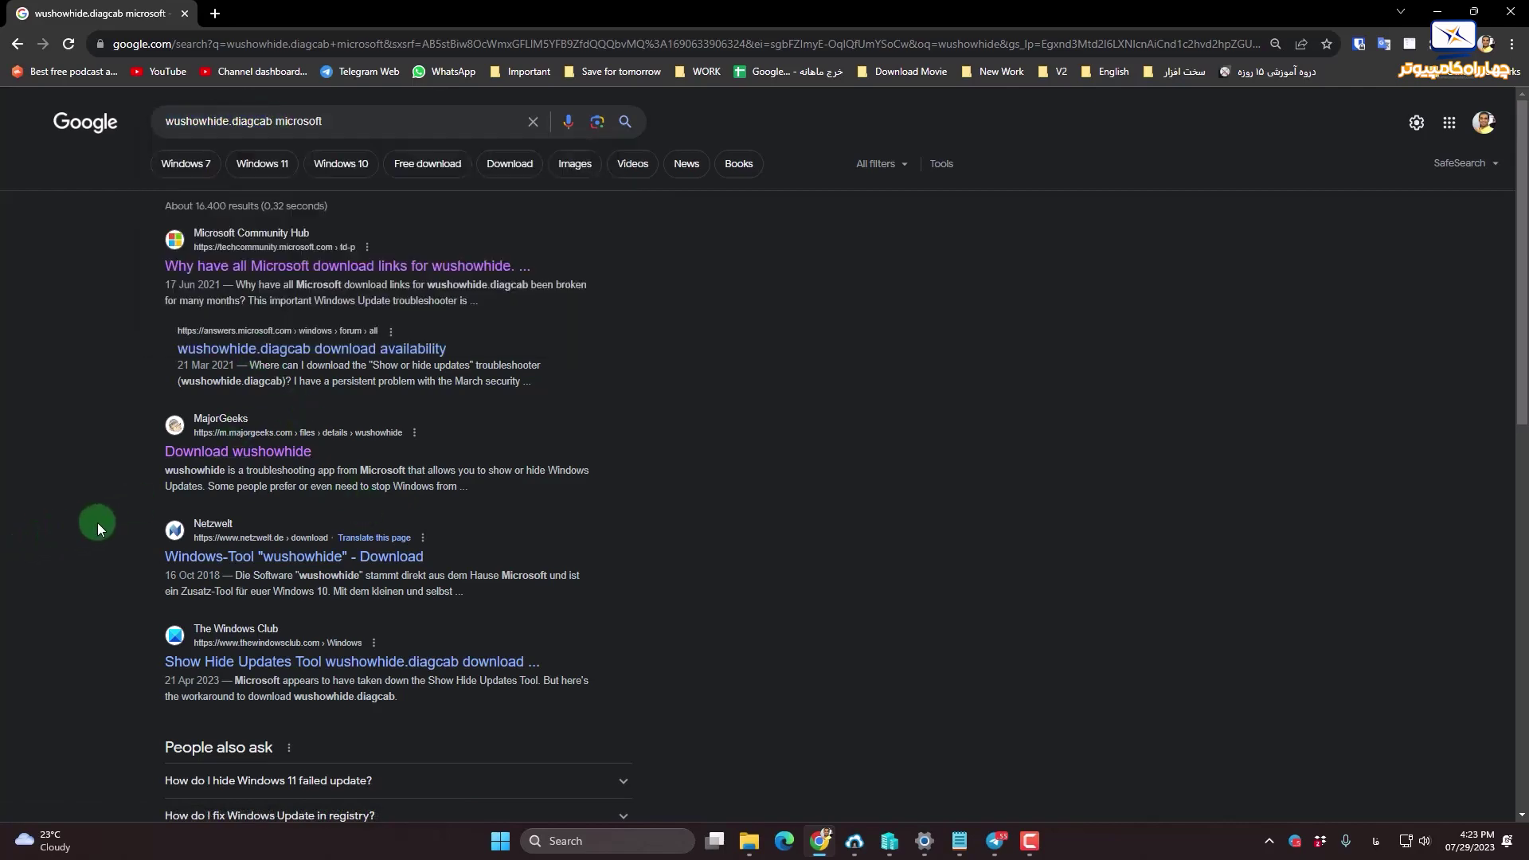
scroll(368, 558, "down", 5)
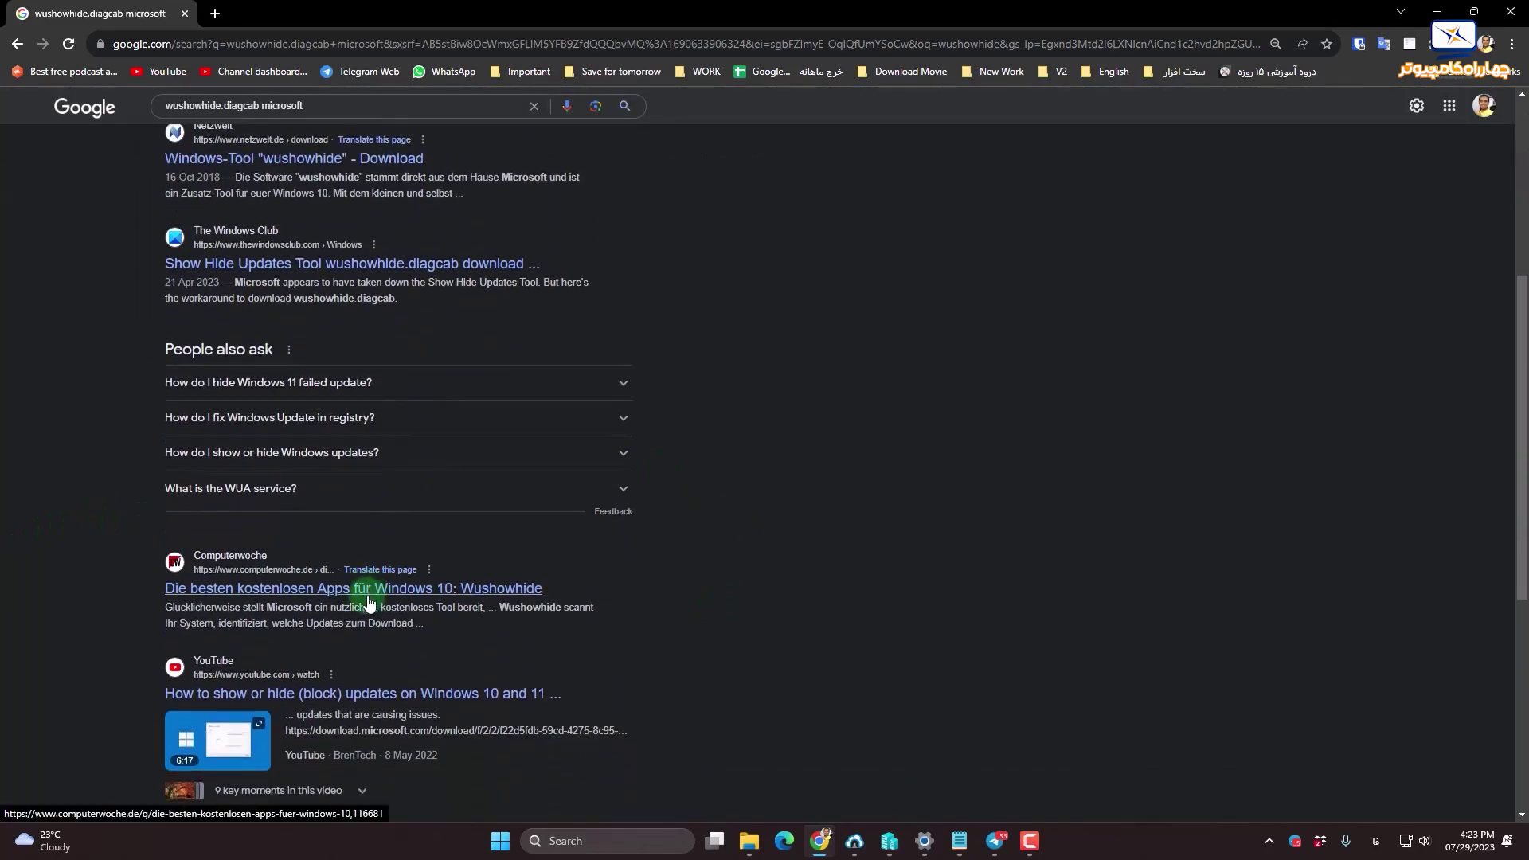
scroll(367, 593, "down", 3)
scroll(369, 613, "up", 5)
scroll(371, 620, "up", 3)
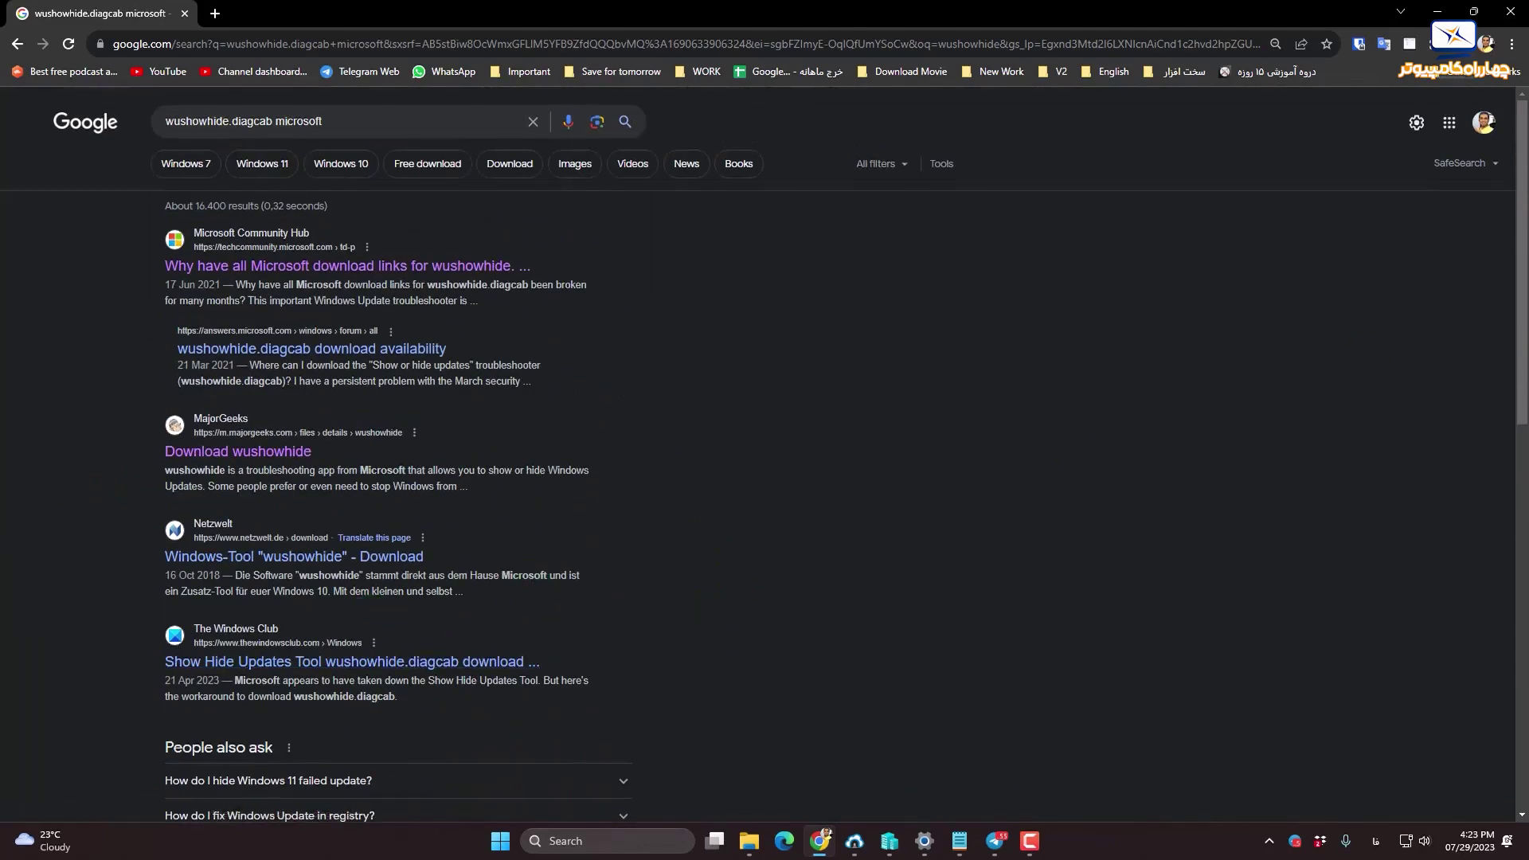
key("alt+Tab")
left_click(215, 14)
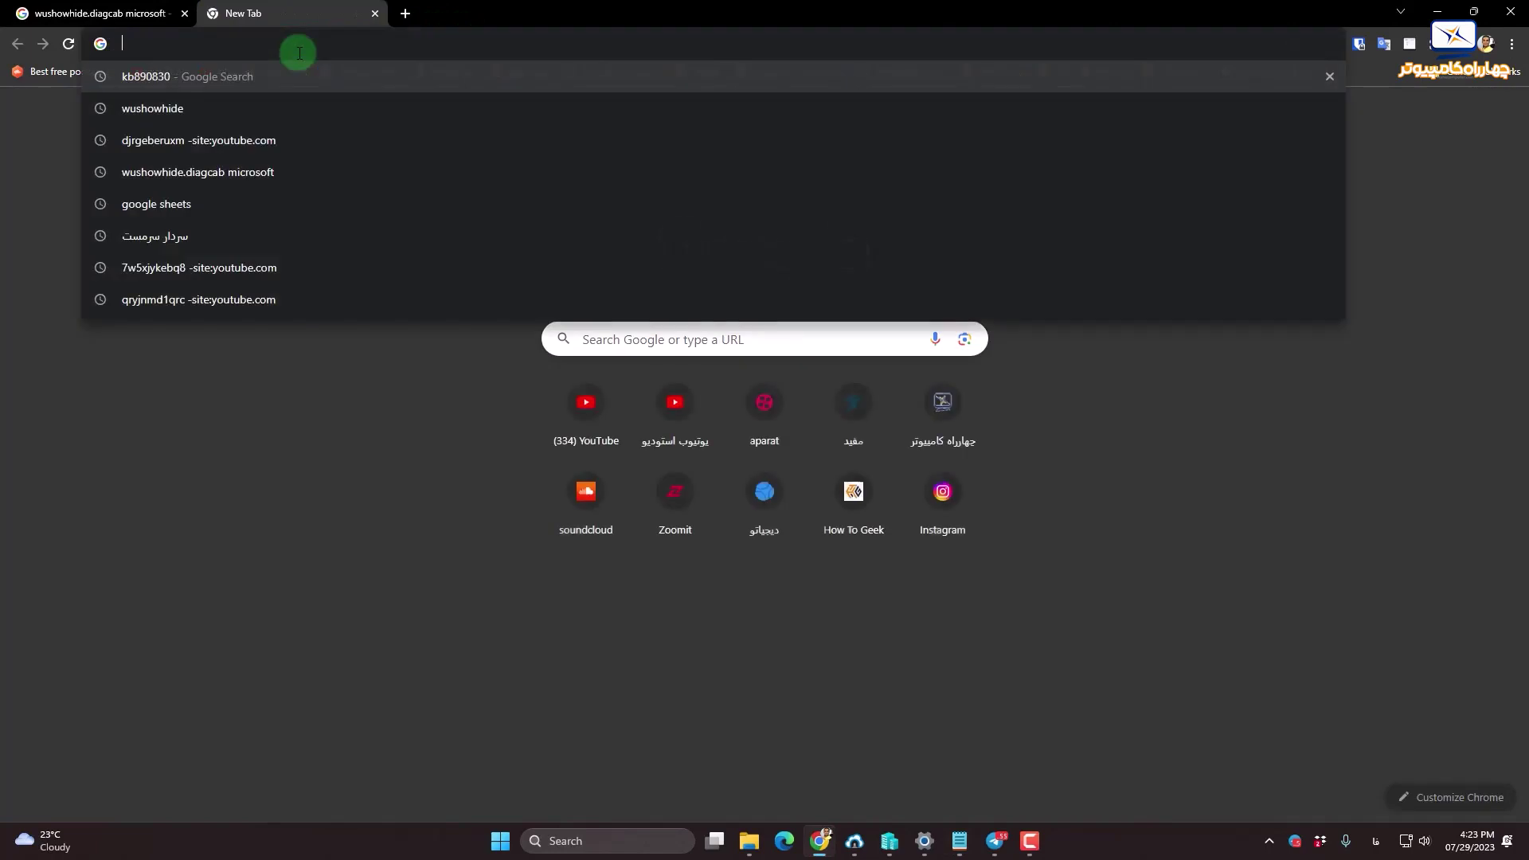
type("https://download.microsoft.com/download/f/2/2/f22d5fdb-59cd-4275-8c95-1be17bf70b21/wushowhide.diagcab")
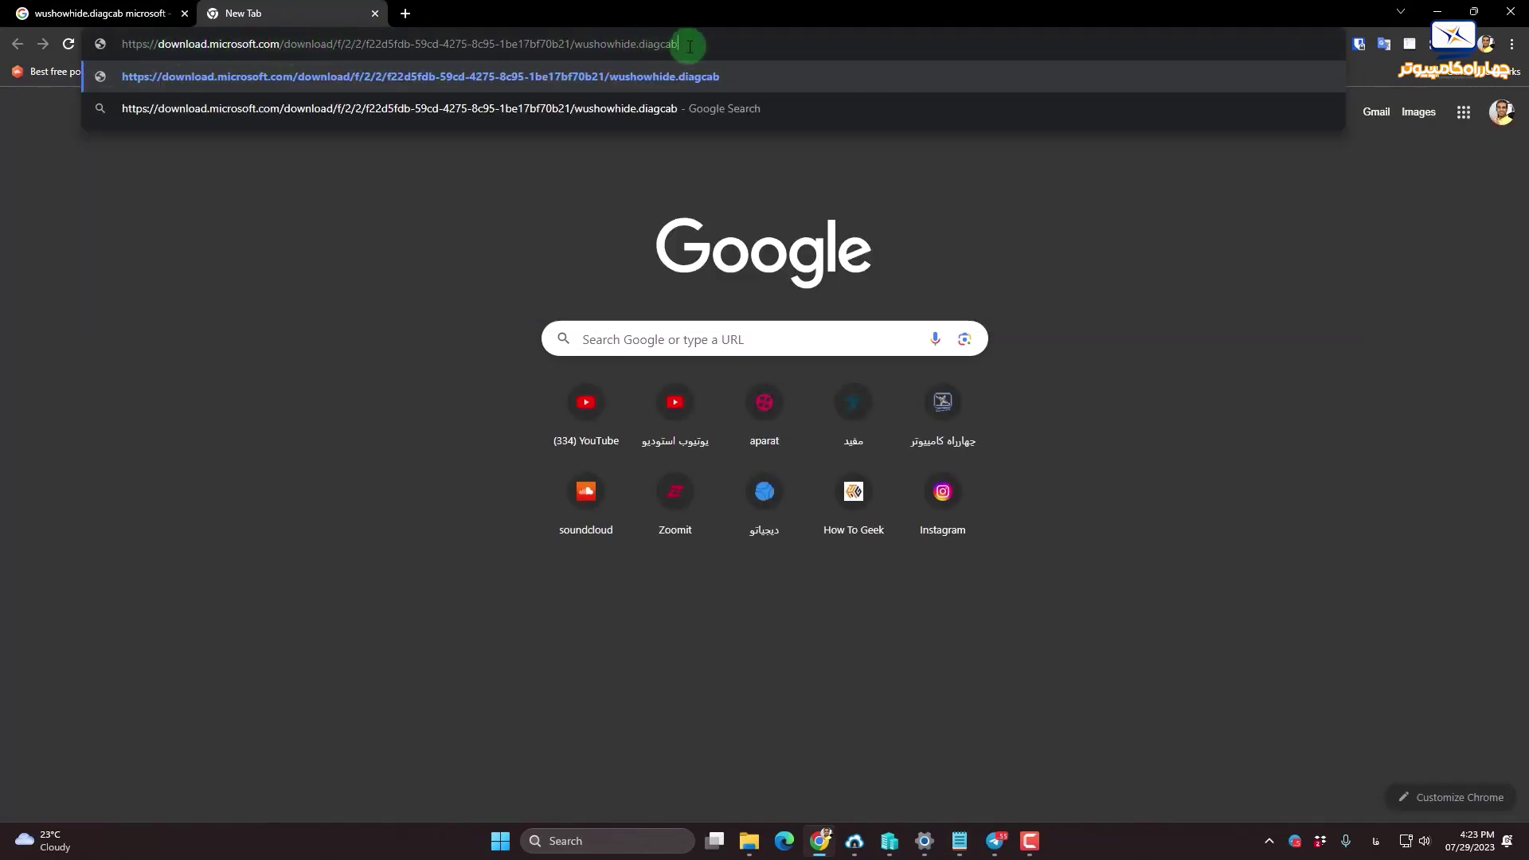
key("Return")
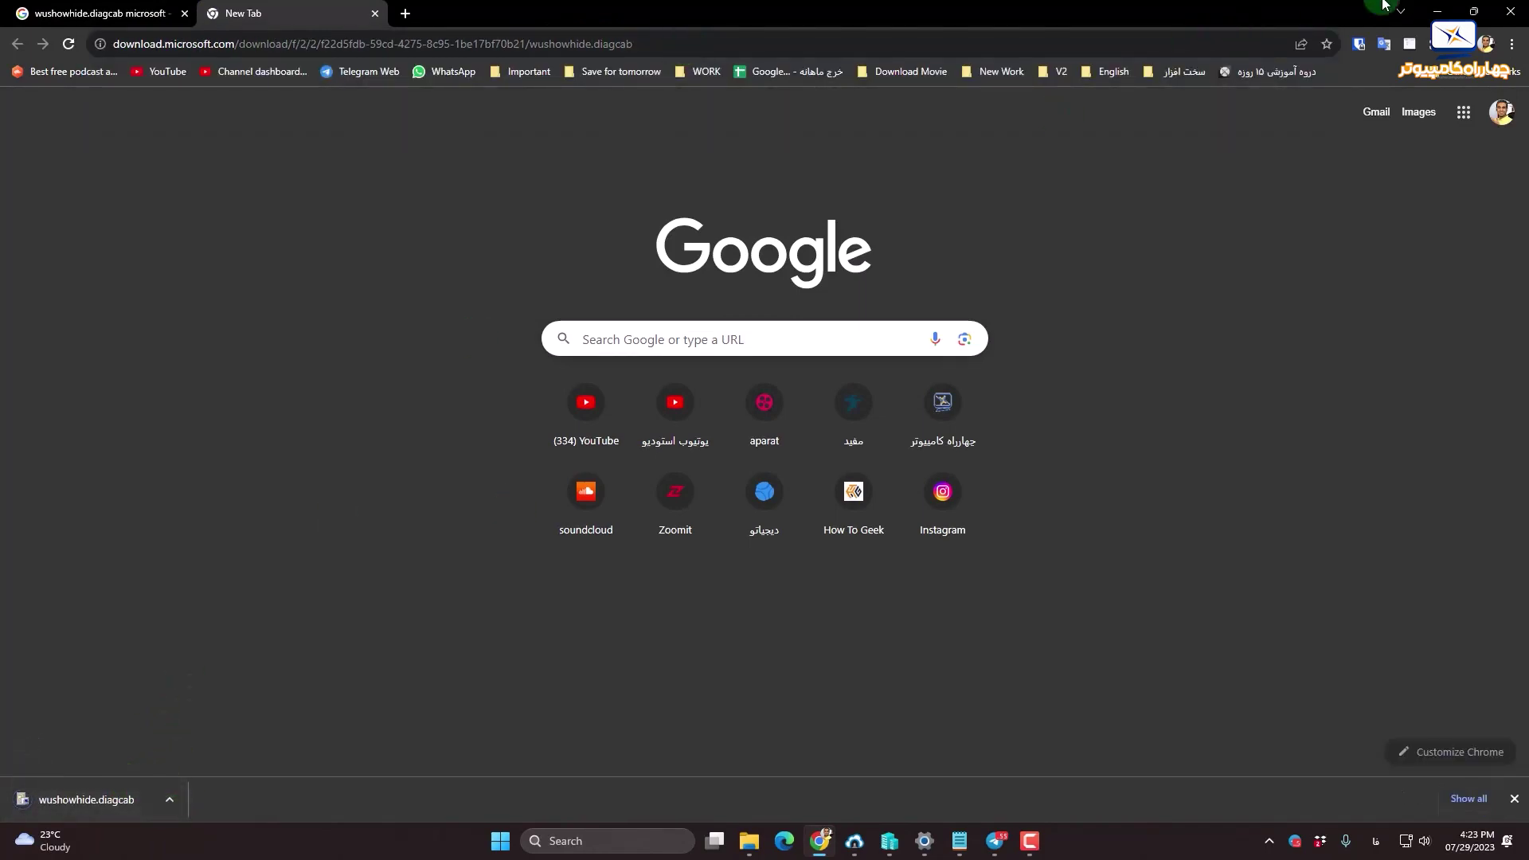
Step: Run wushowhide.diagcab from the desktop, reveal its advanced options and start the check with Apply repairs automatically left on
left_click(1436, 11)
left_click(525, 253)
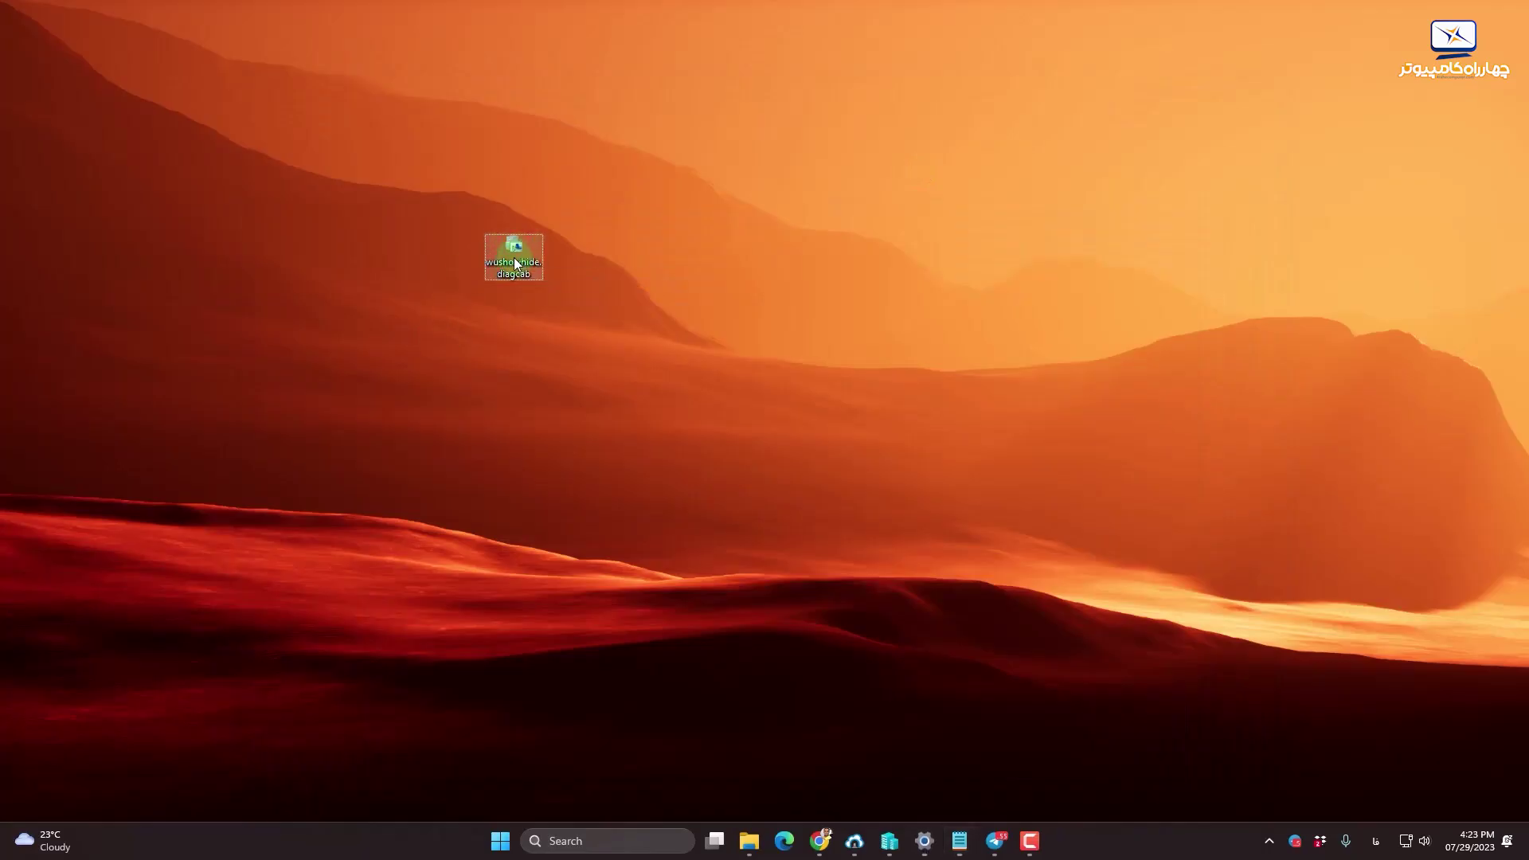
double_click(516, 263)
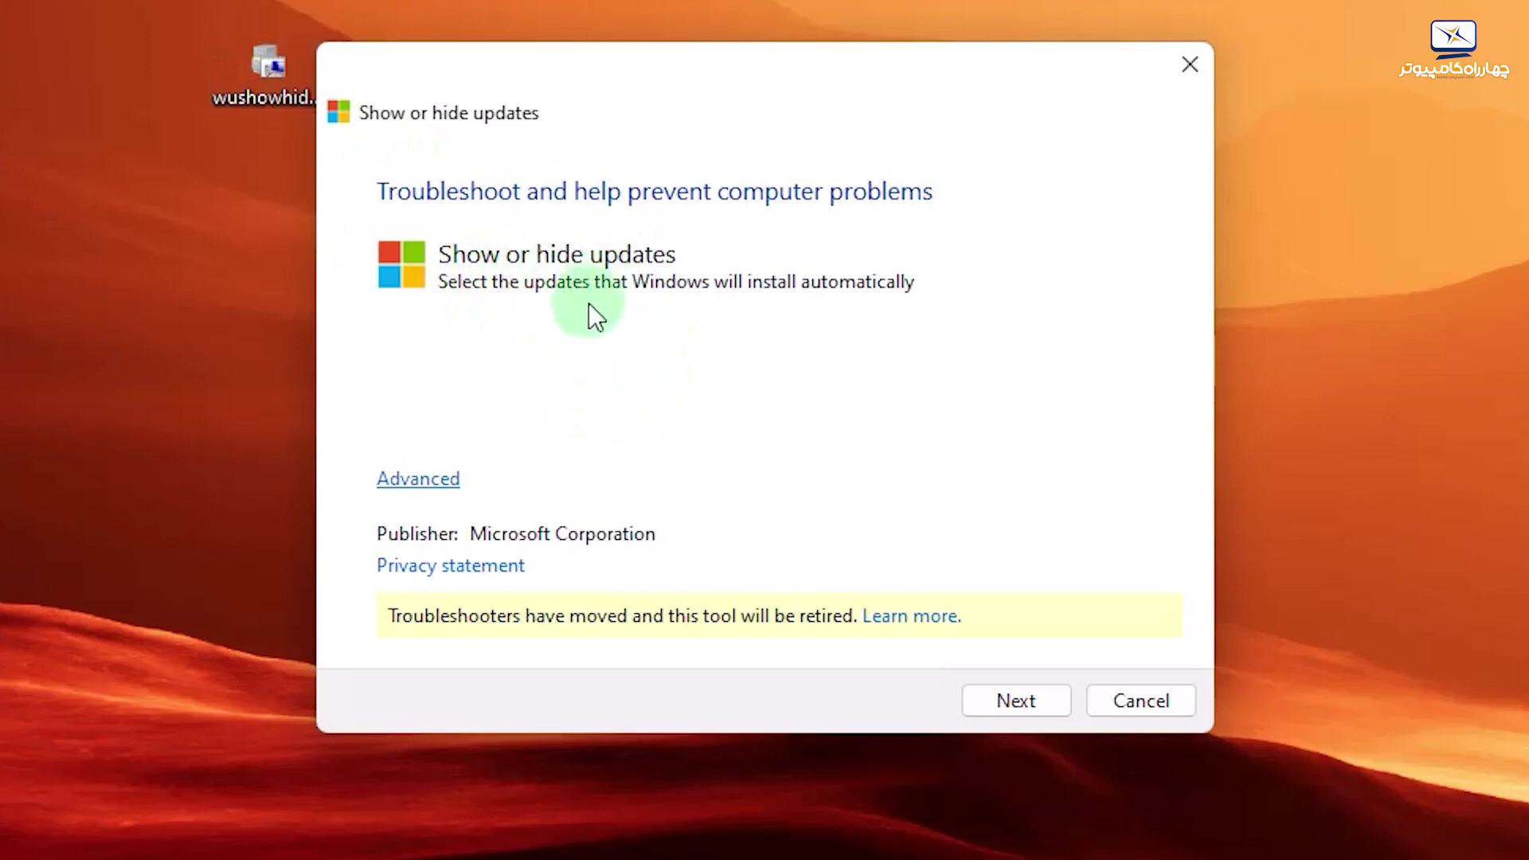
left_click(420, 480)
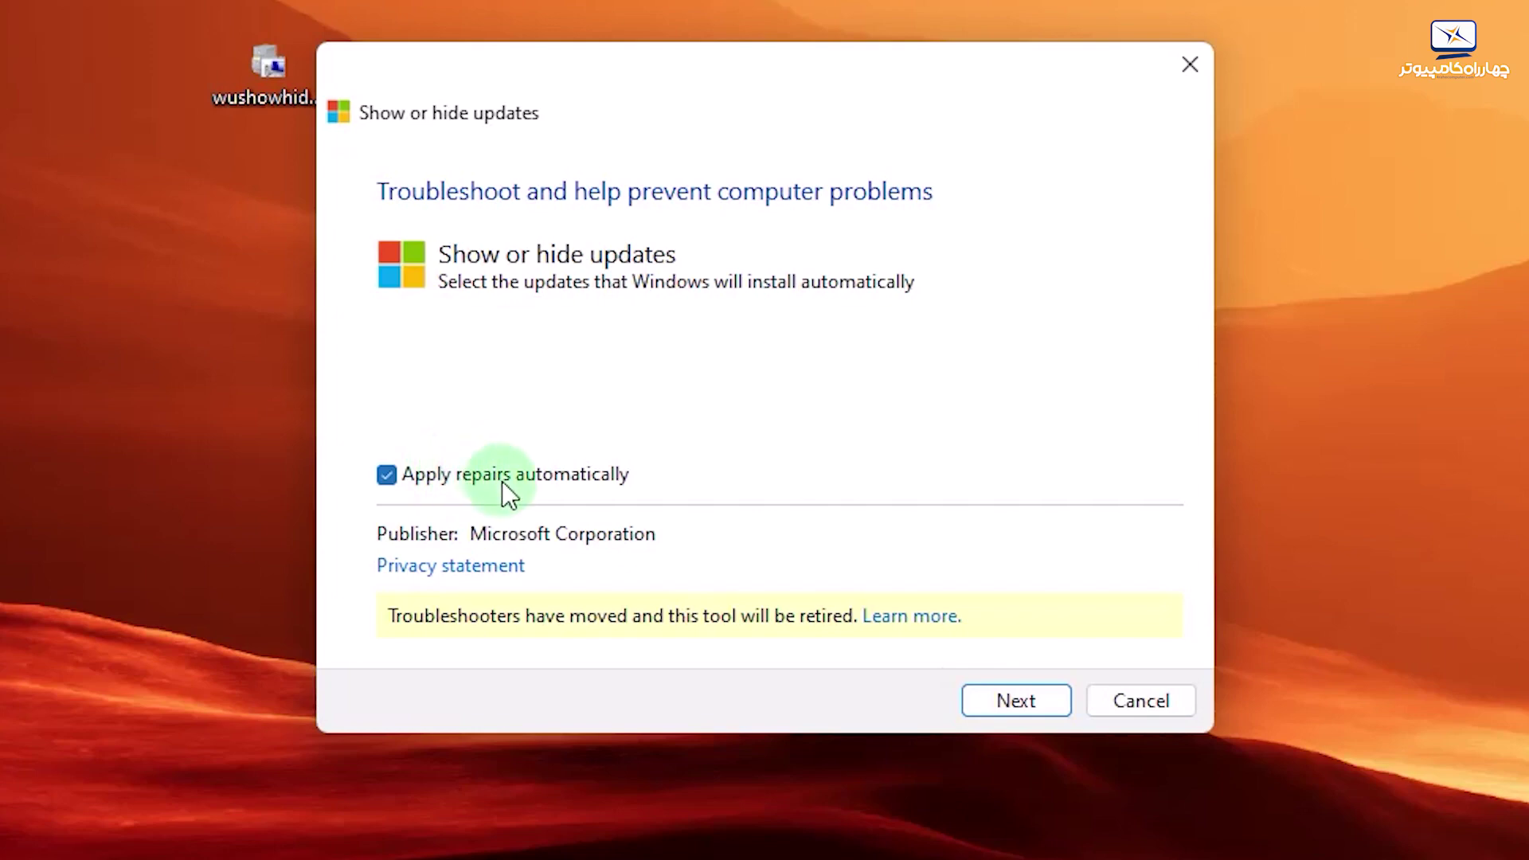
left_click(965, 699)
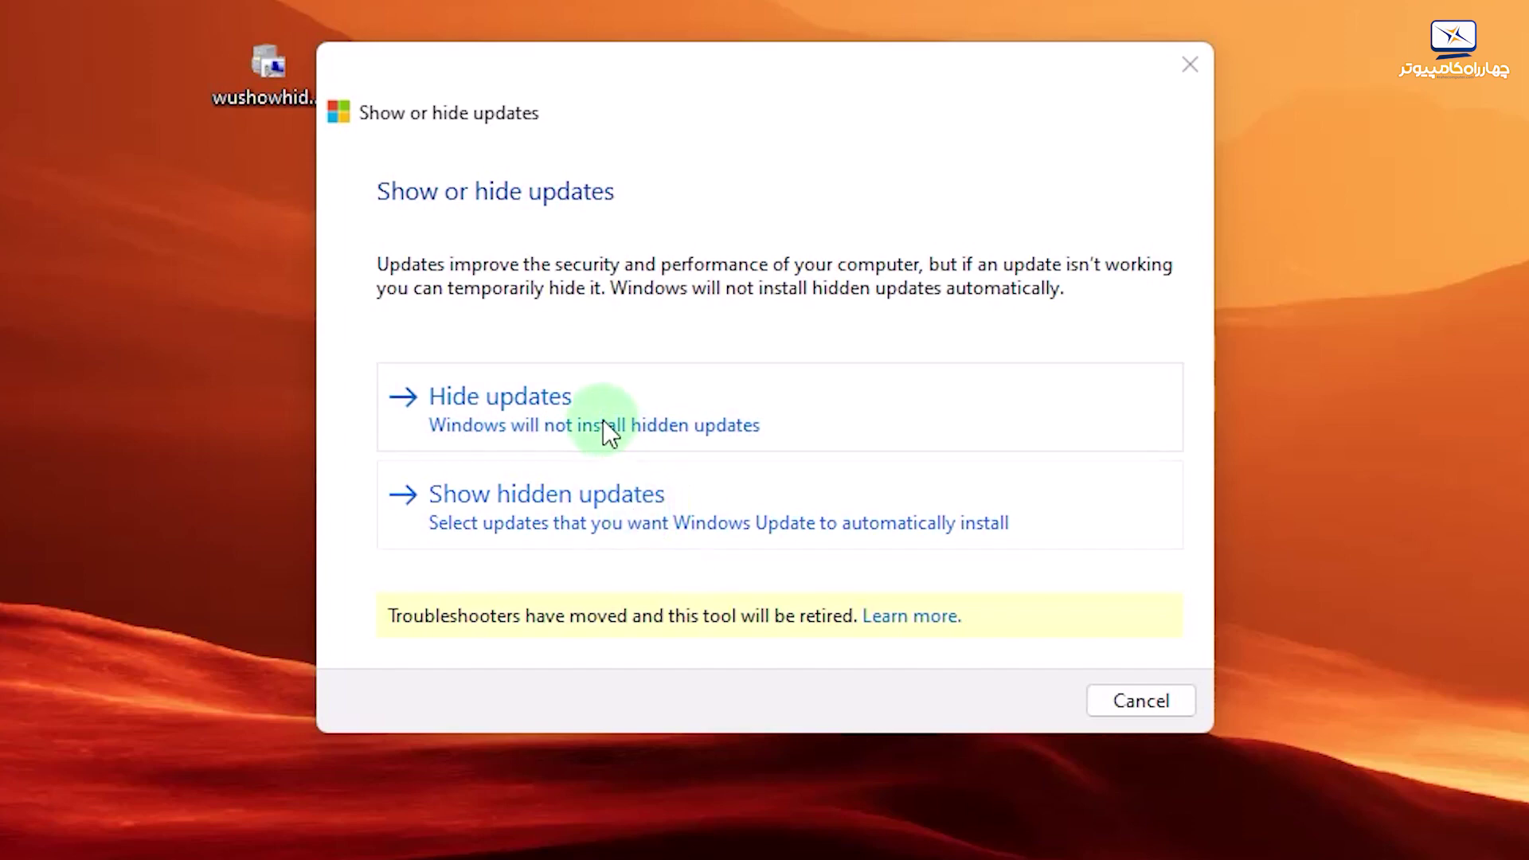
Step: Hide the LeMobile - Other hardware - Android Composite ADB Interface update, answer the feedback question and close the troubleshooter
left_click(632, 406)
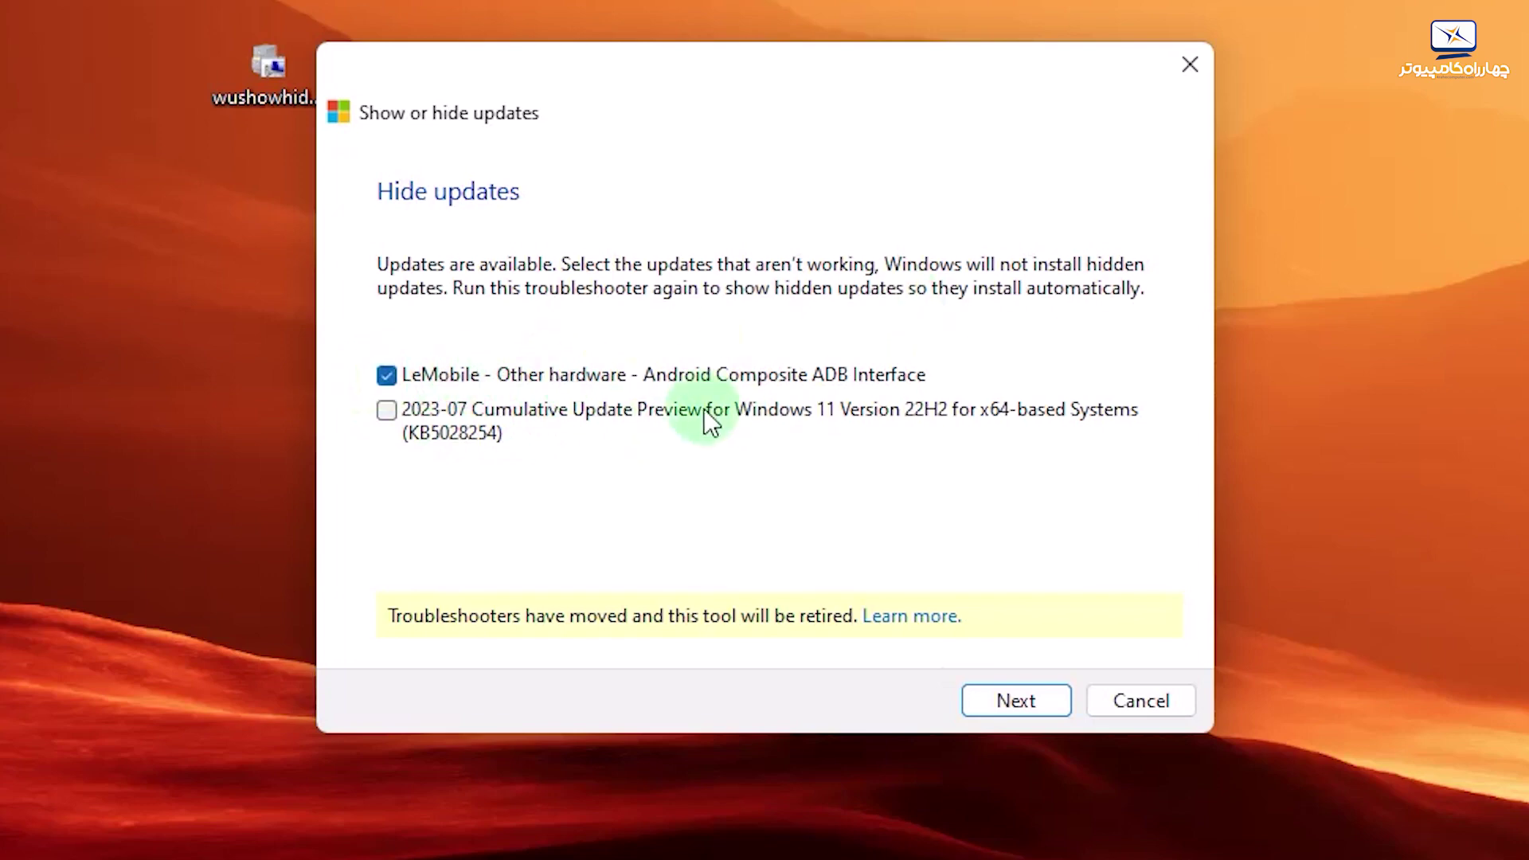
left_click(1039, 699)
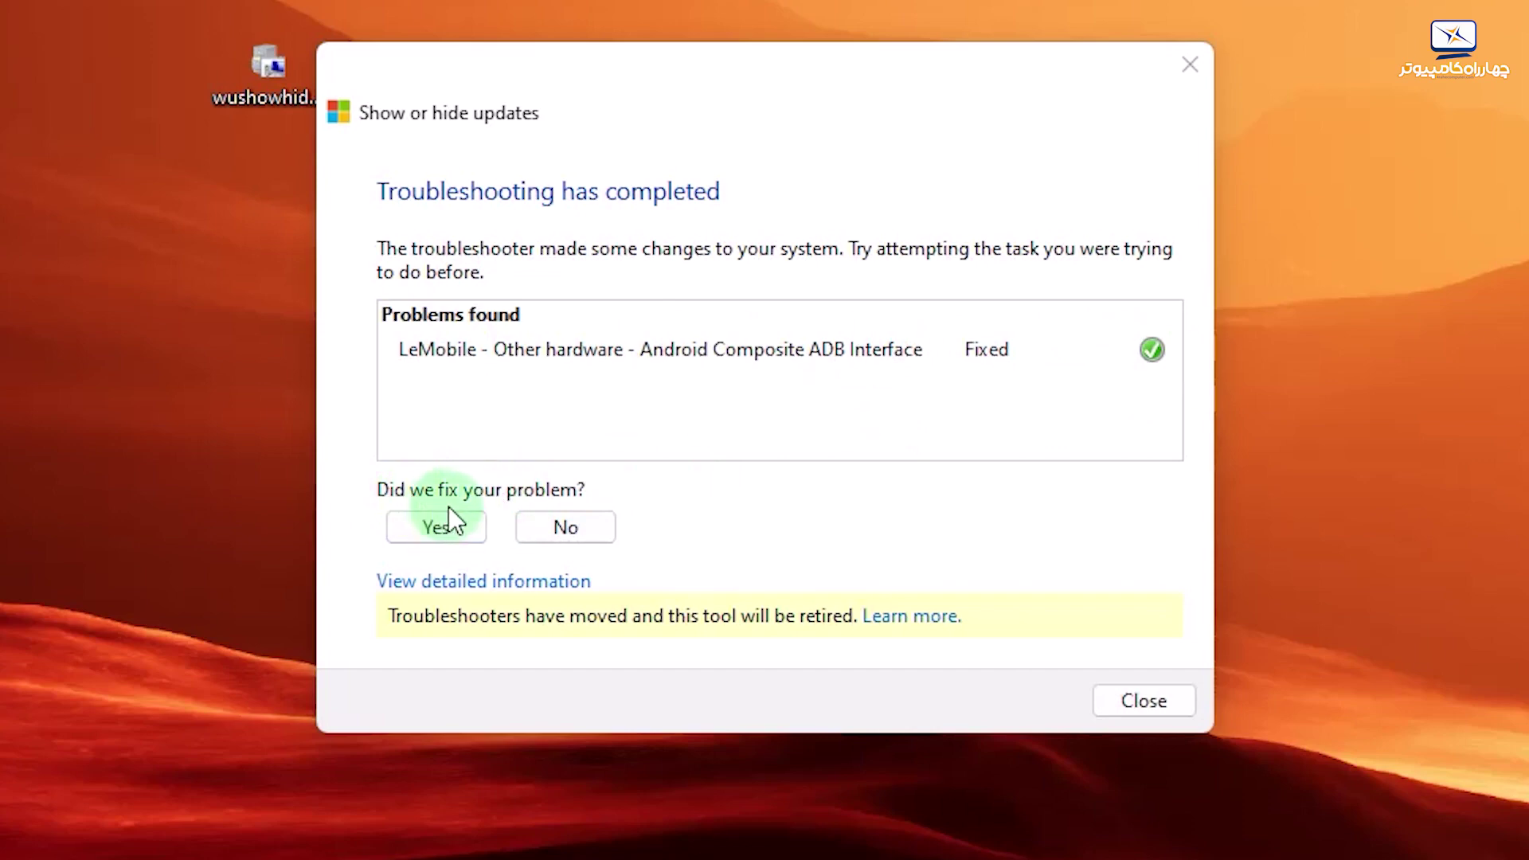
left_click(553, 519)
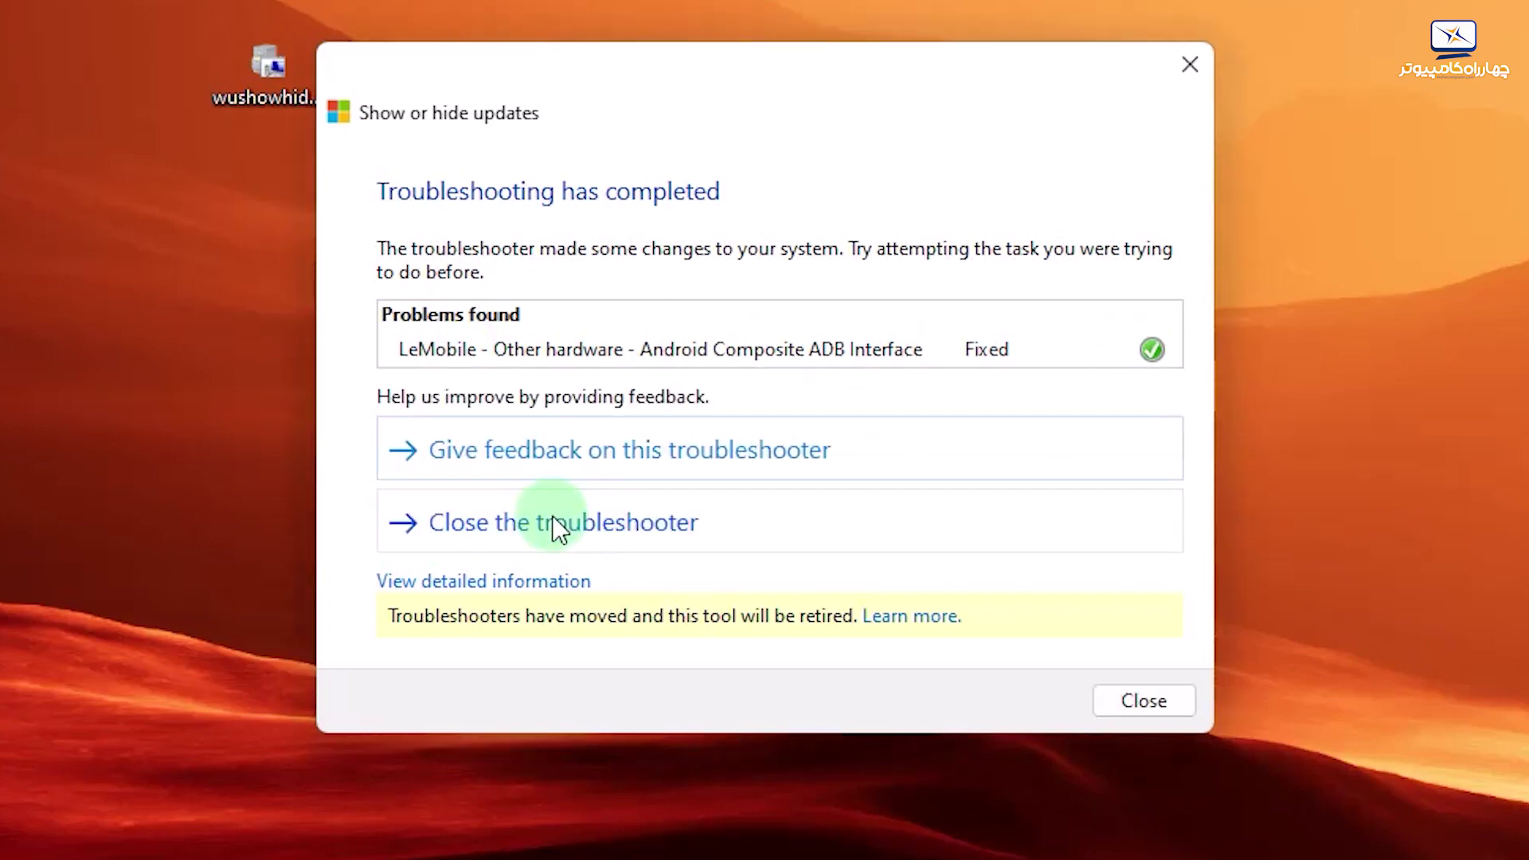
left_click(505, 526)
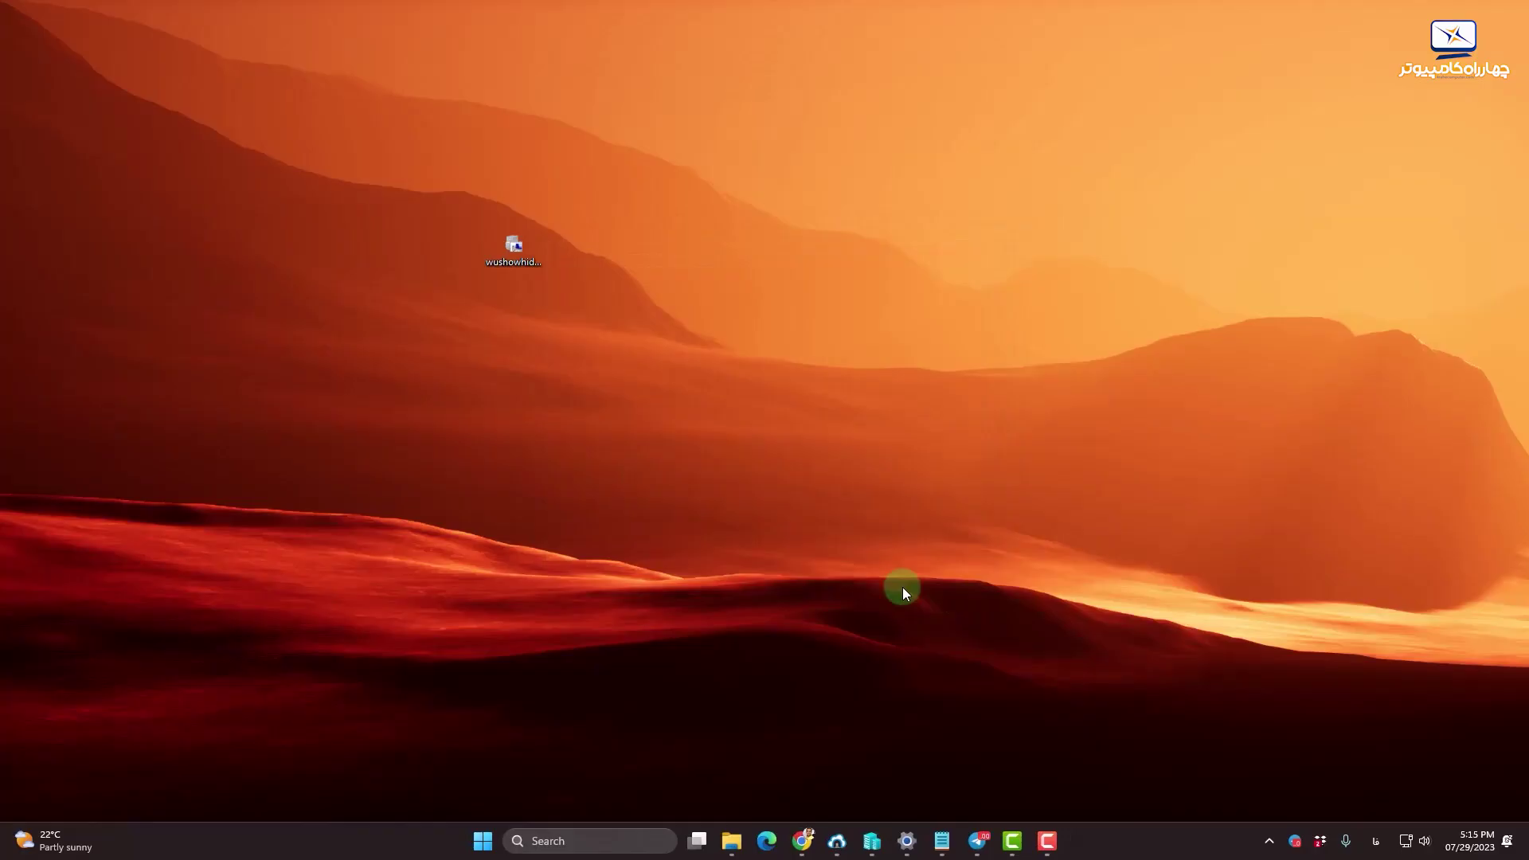
Step: Check the list of available updates in the Windows Update settings, and put the Settings window away
left_click(906, 841)
left_click(866, 437)
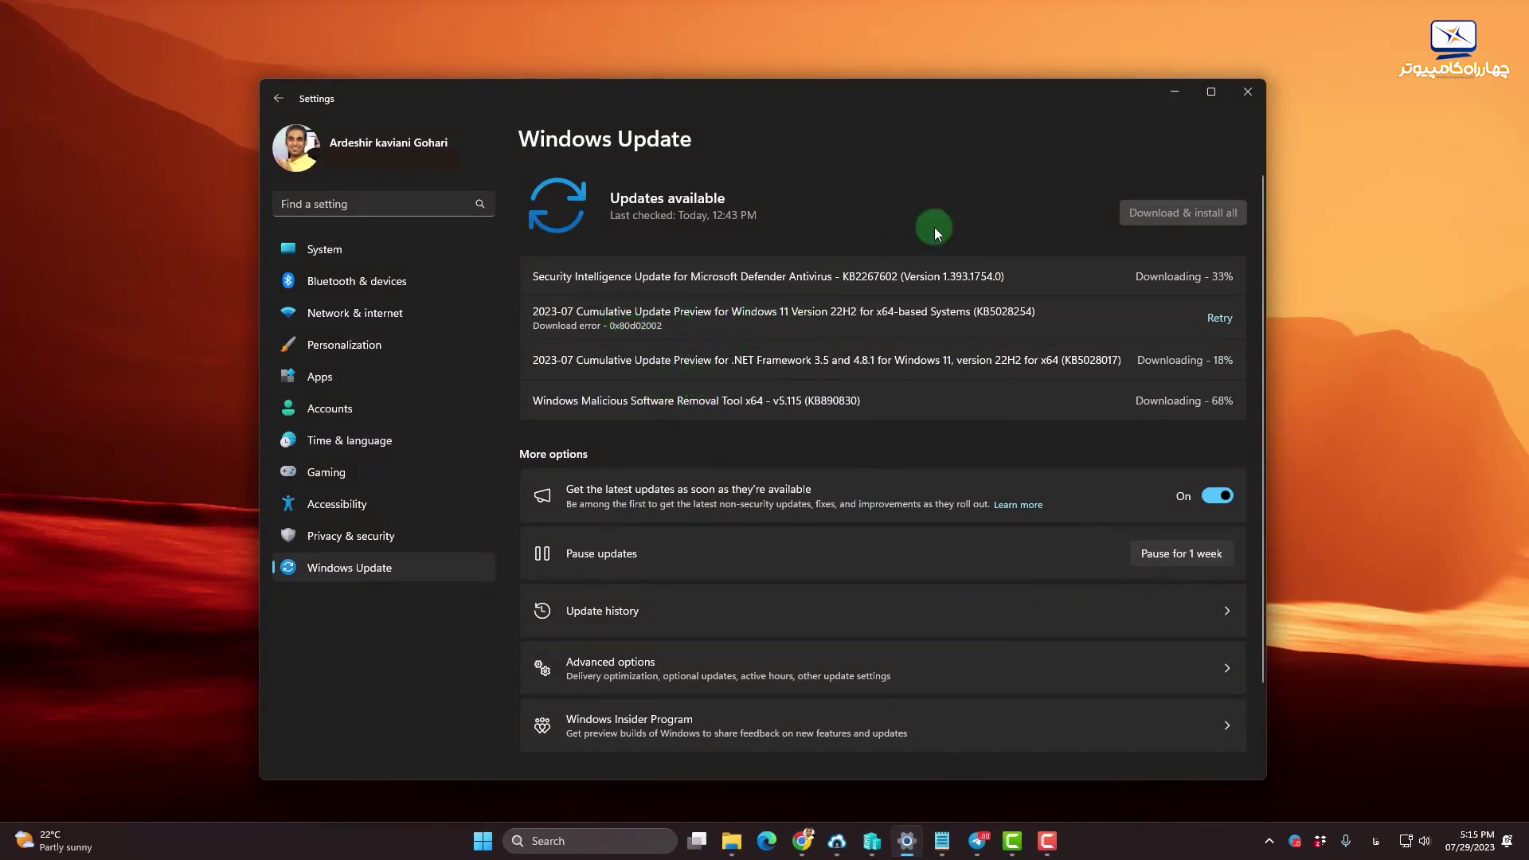
left_click(1191, 109)
Step: Run wushowhide.diagcab from the desktop again, reveal its advanced options and start the check for updates
left_click(514, 248)
double_click(514, 248)
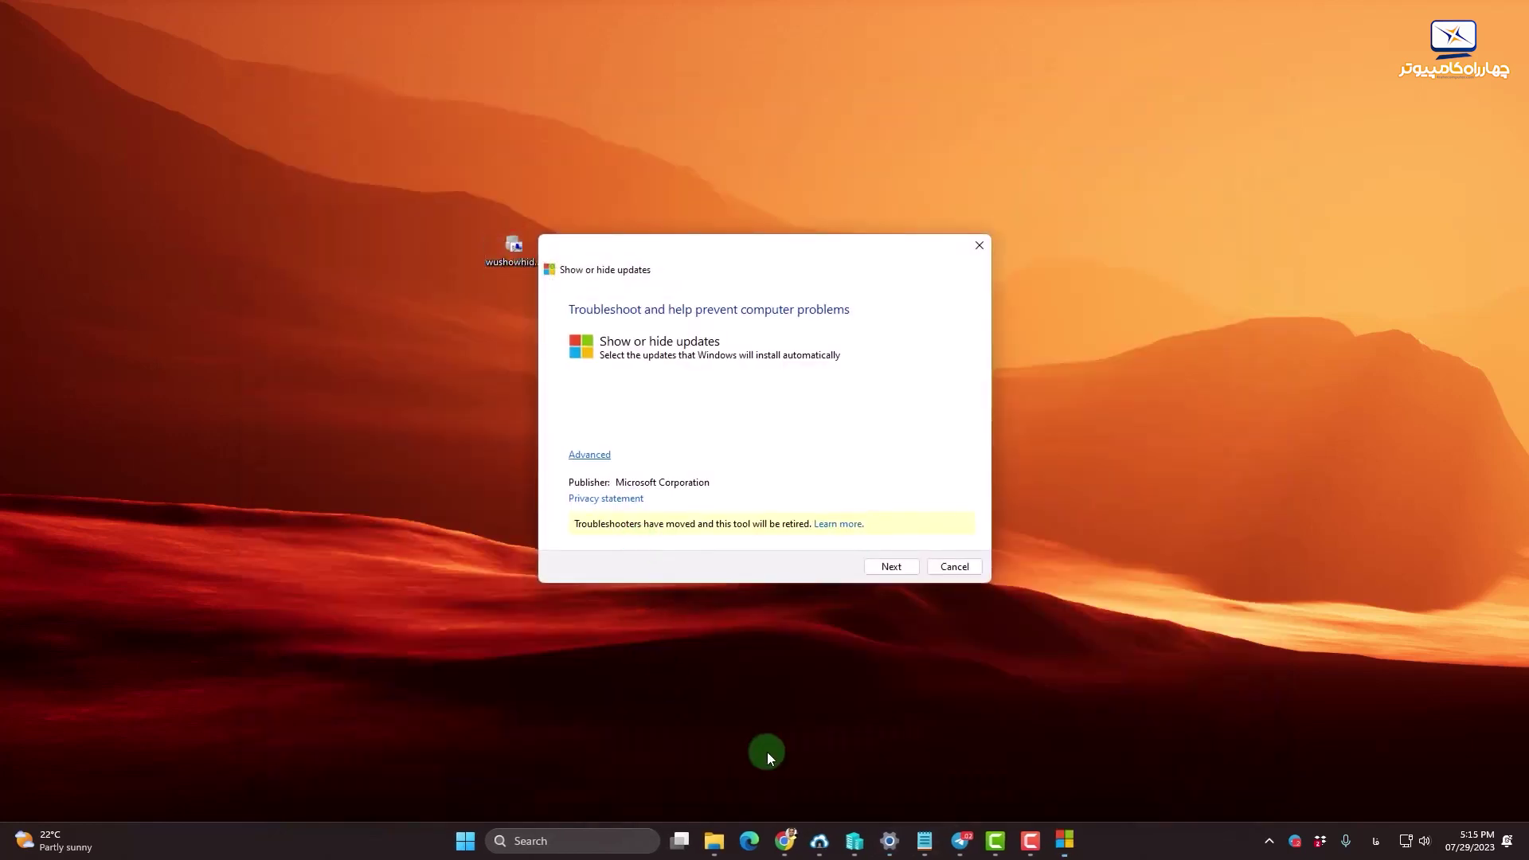
mouse_move(902, 844)
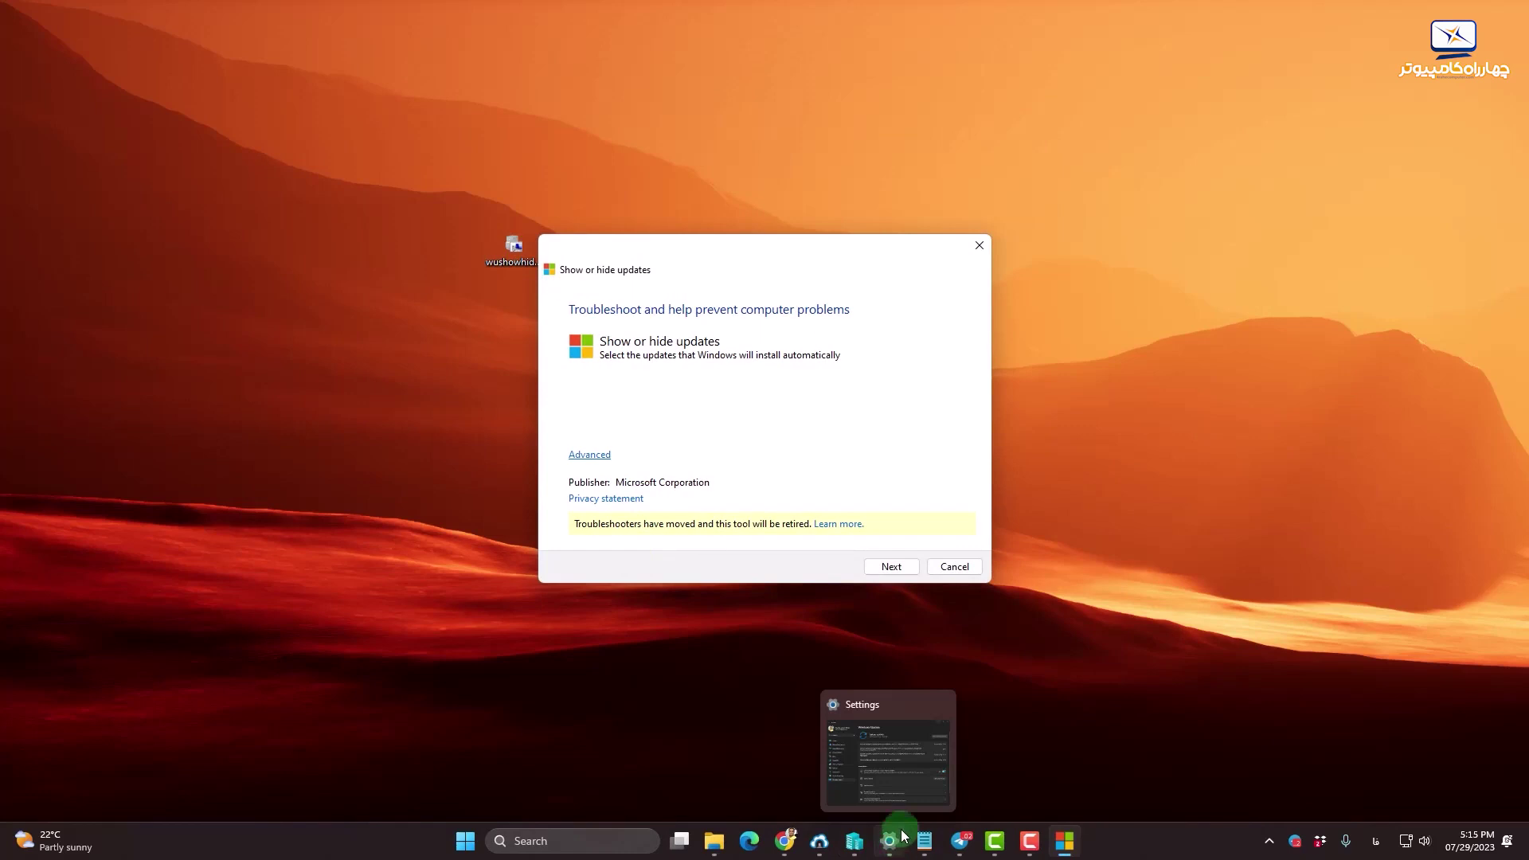
left_click(920, 791)
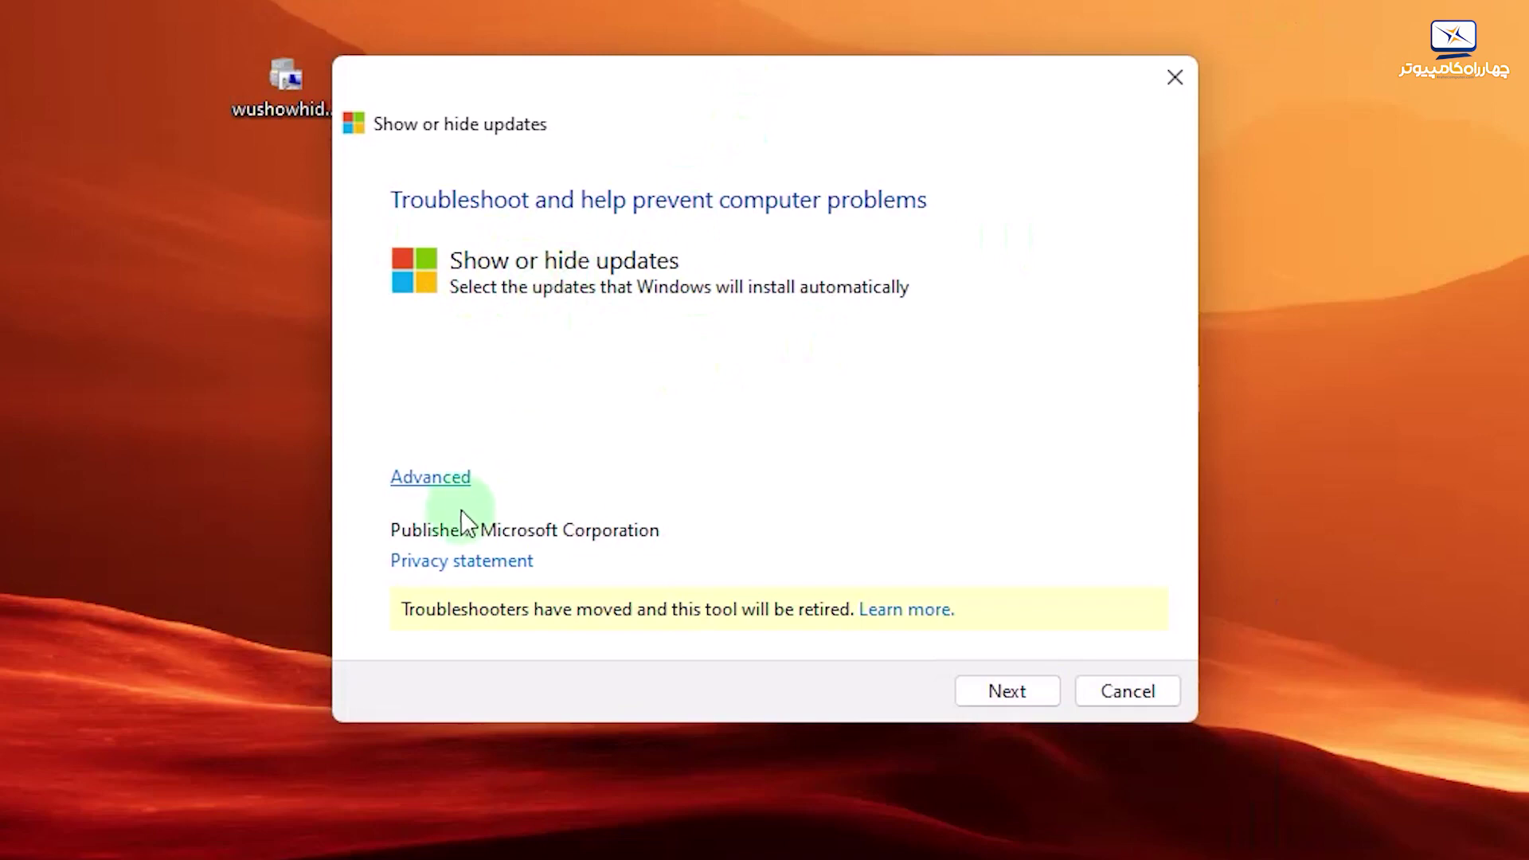
left_click(439, 482)
left_click(1035, 690)
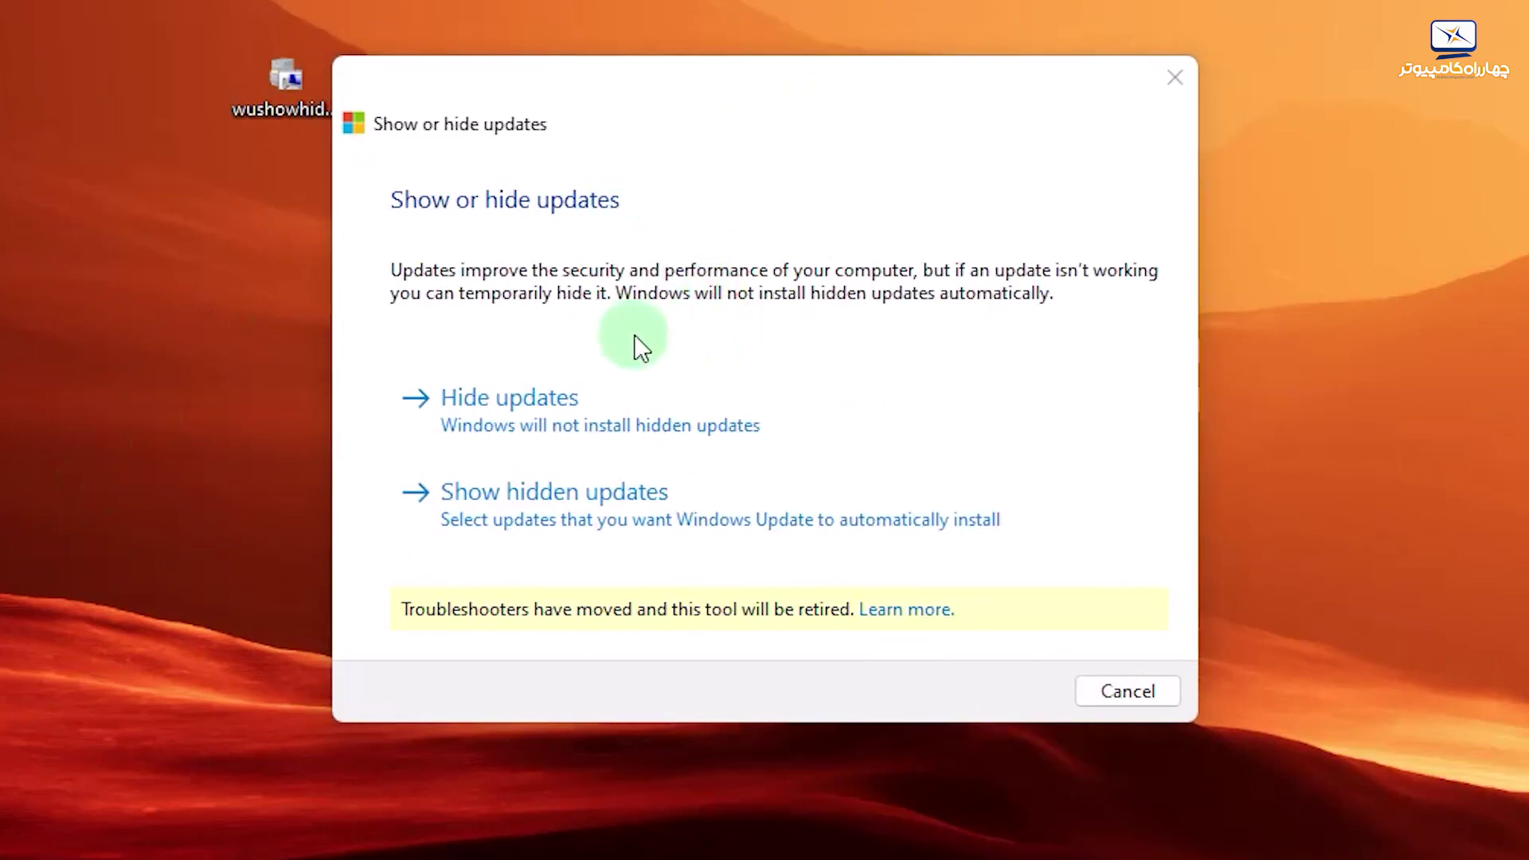
Step: Restore the hidden LeMobile - Other hardware - Android Composite ADB Interface update for automatic installation and close the troubleshooter
left_click(518, 500)
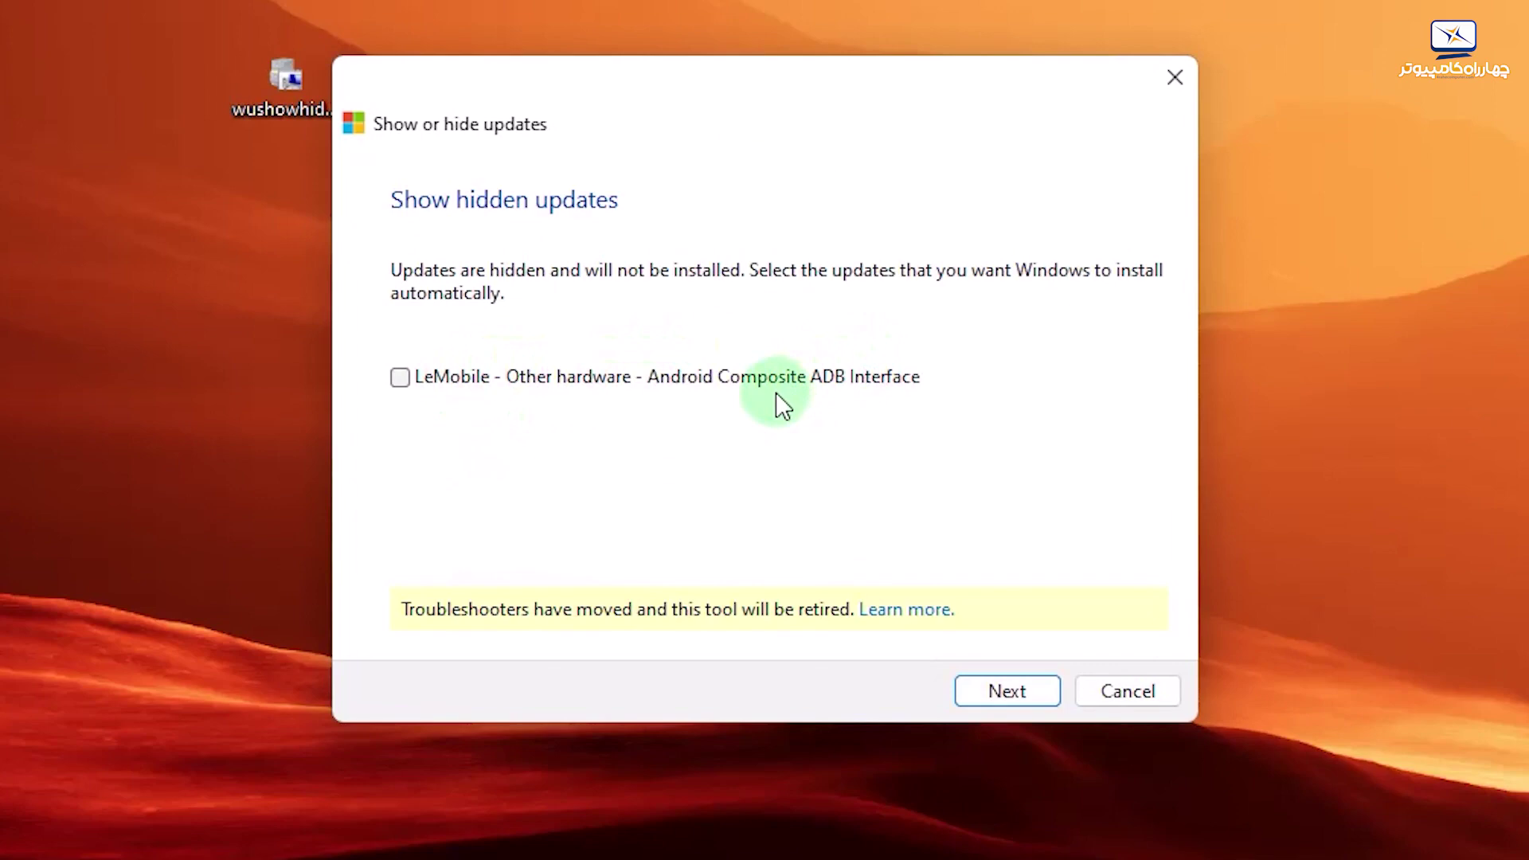
left_click(395, 382)
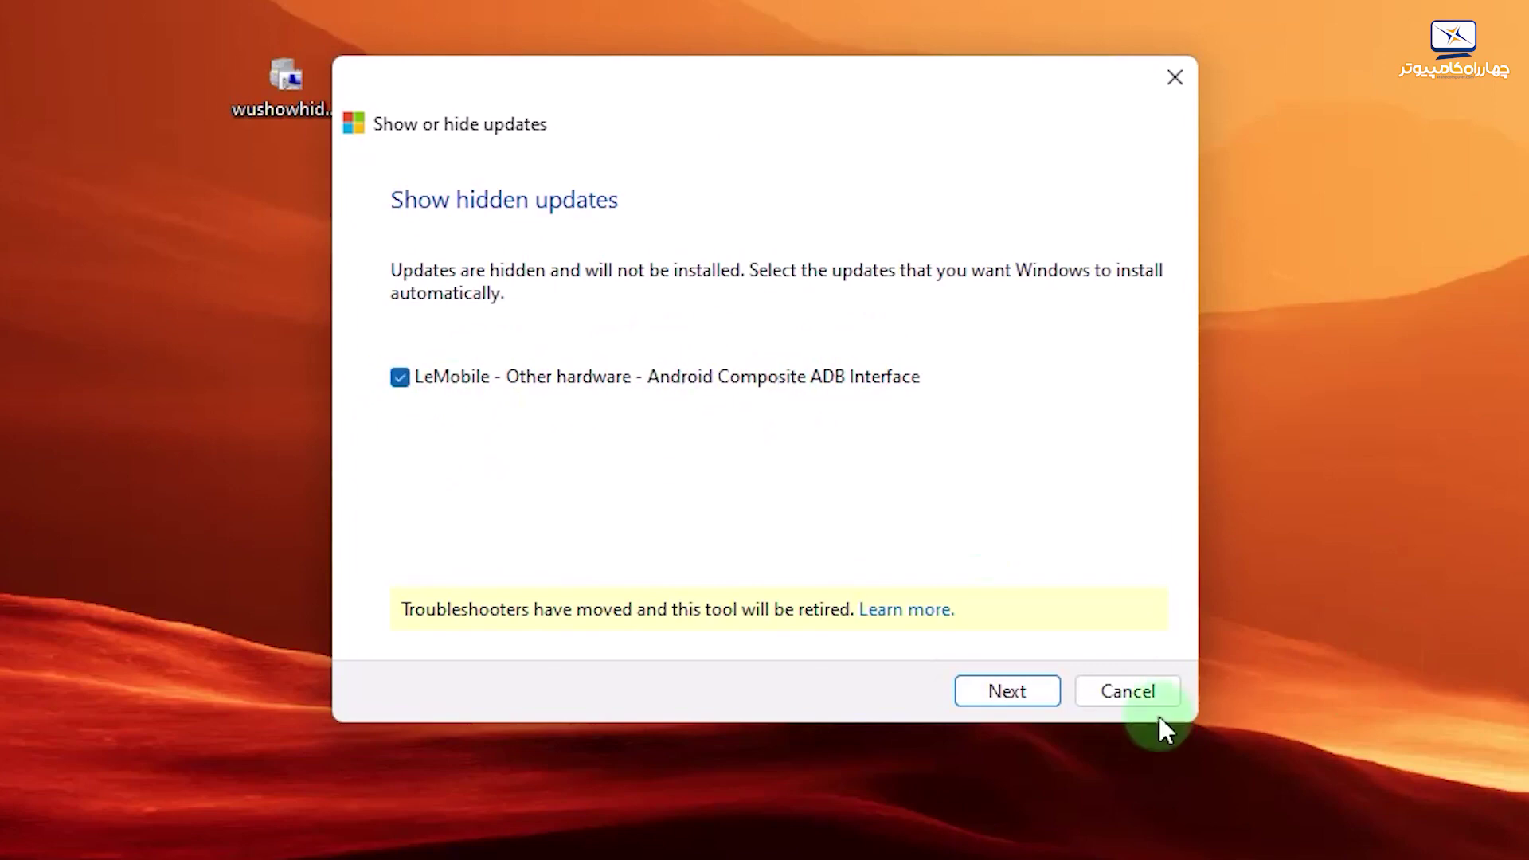
left_click(1040, 704)
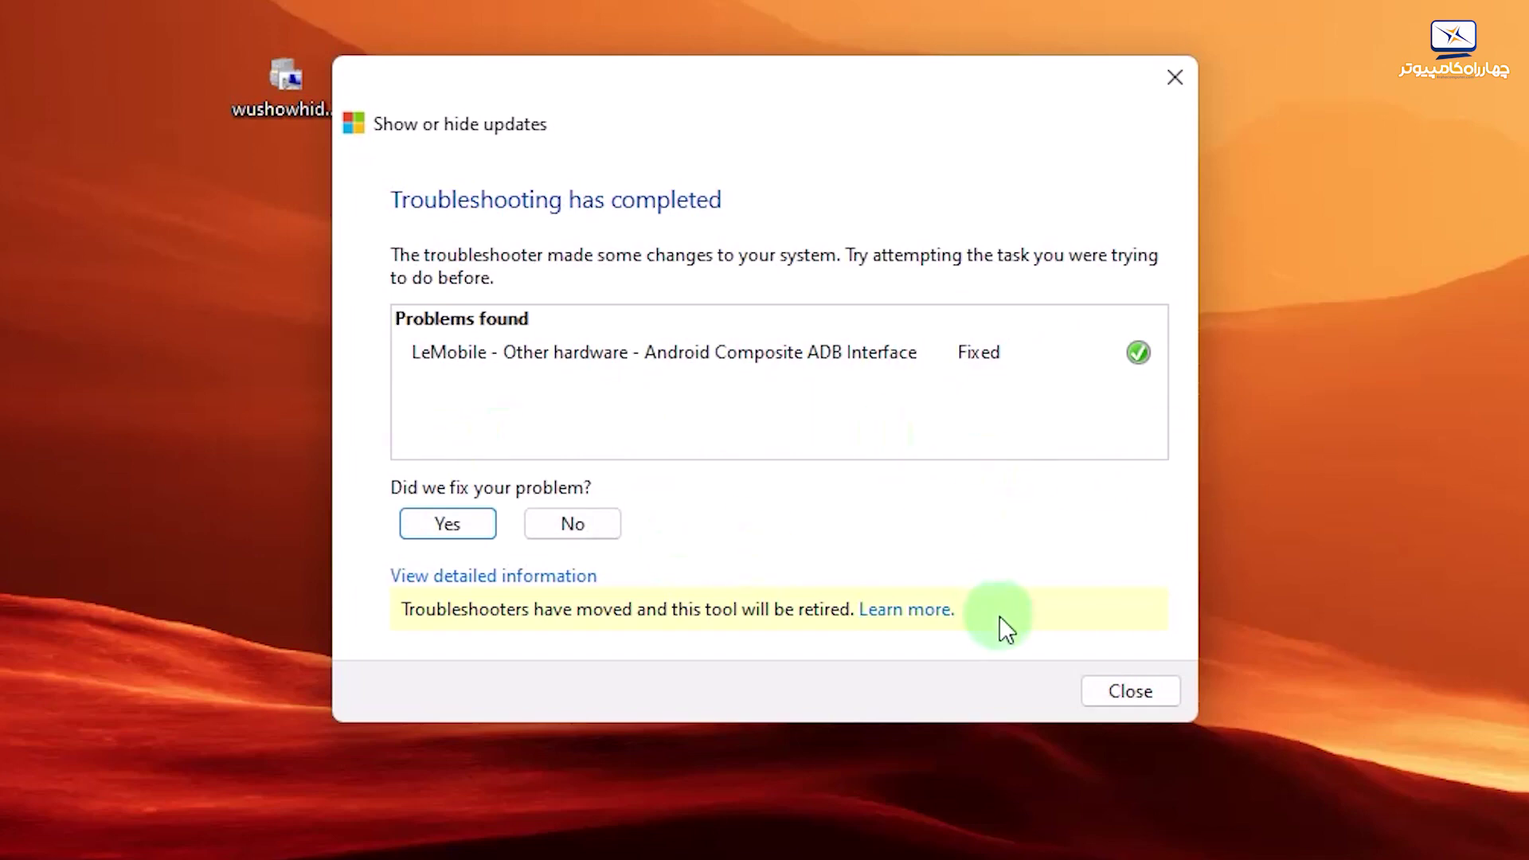
left_click(1140, 686)
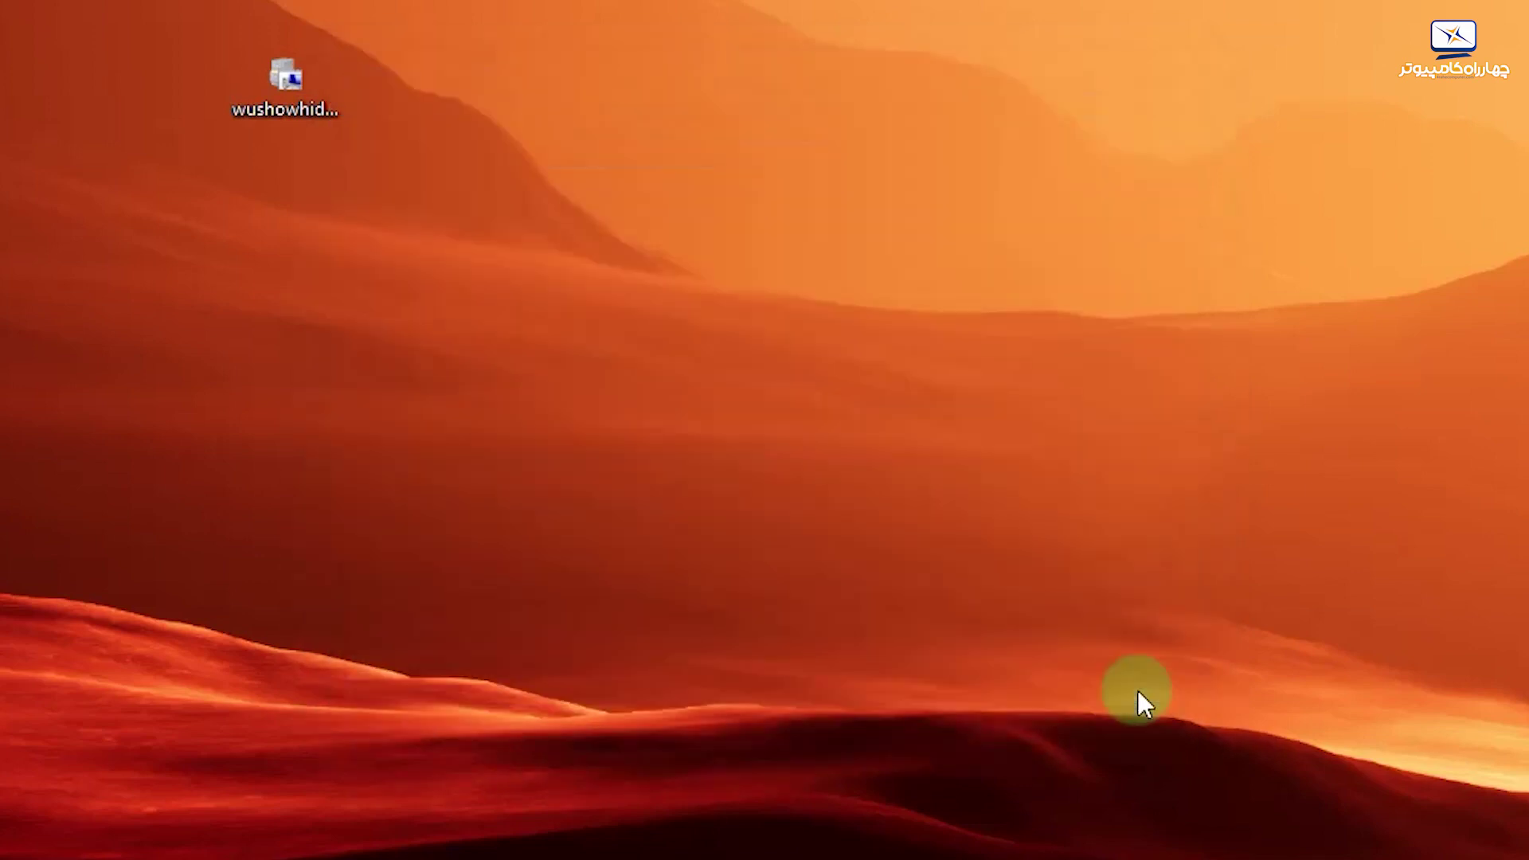